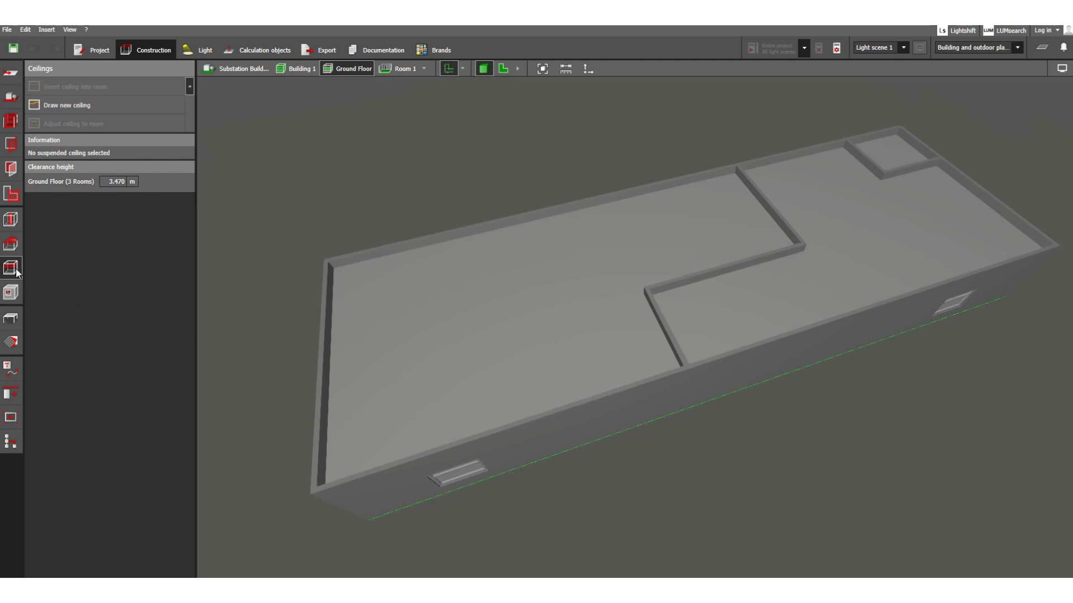
# Step: Orbit the building and activate the Cutout tool to get rectangular, circular and polygonal cutout options
pyautogui.moveTo(450, 407); pyautogui.dragTo(443, 389)
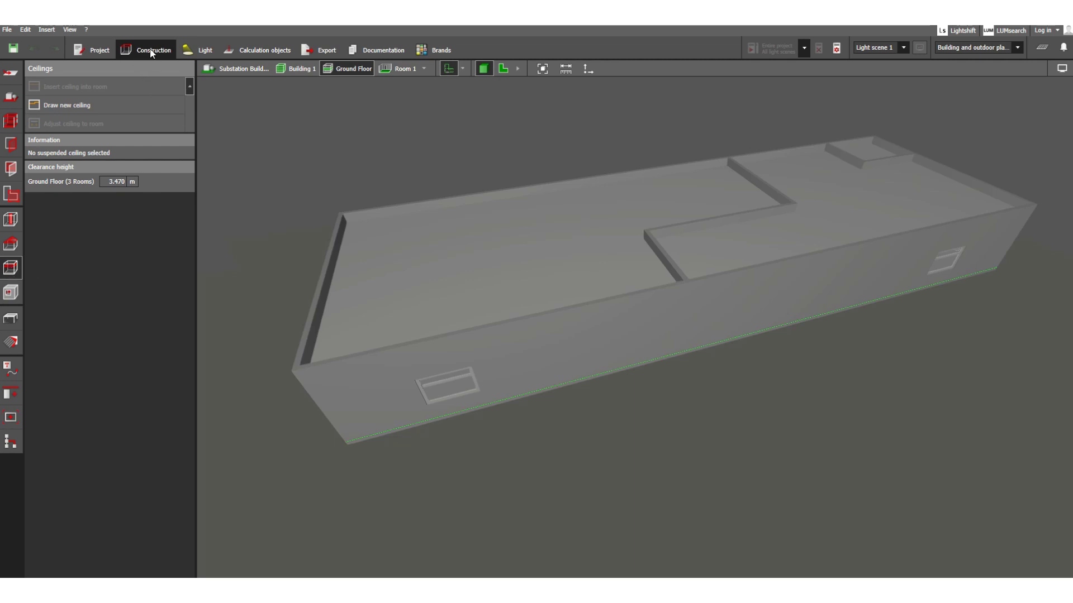
pyautogui.click(11, 293)
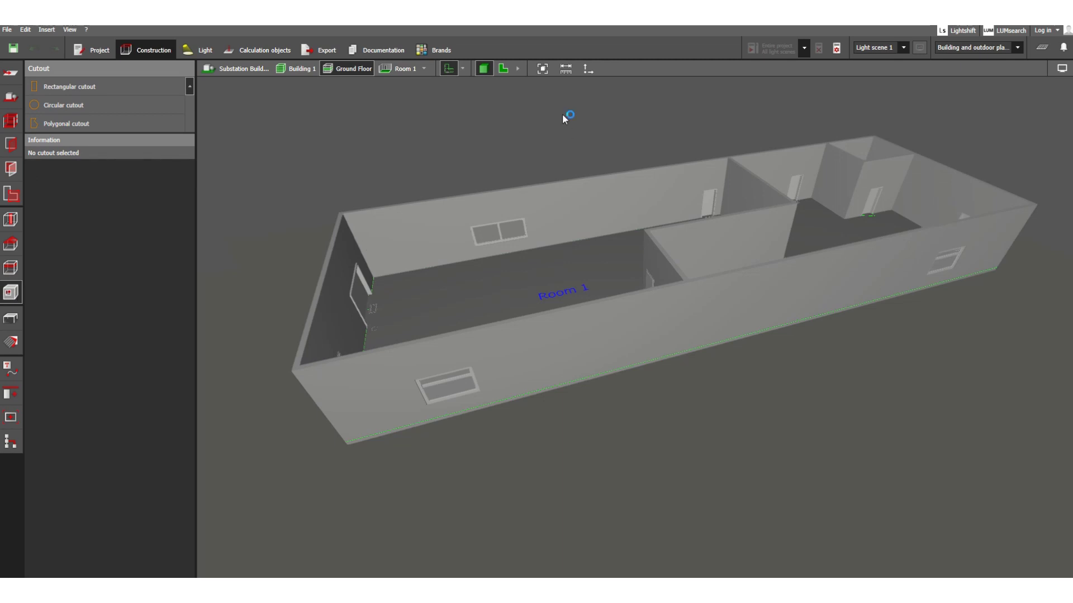
# Step: Show the ground floor as a 2-D floorplan with Room 1, Room 2 and Room 3
pyautogui.click(507, 71)
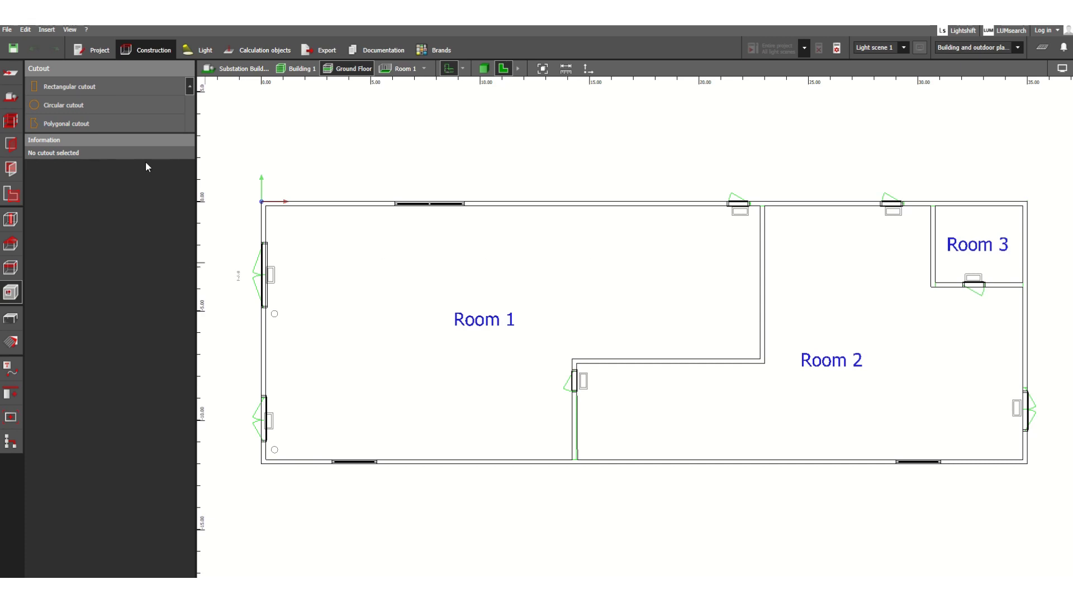
# Step: Draw a 3.850 × 1.900 m rectangular cutout in the upper-left of Room 1's floor
pyautogui.click(69, 89)
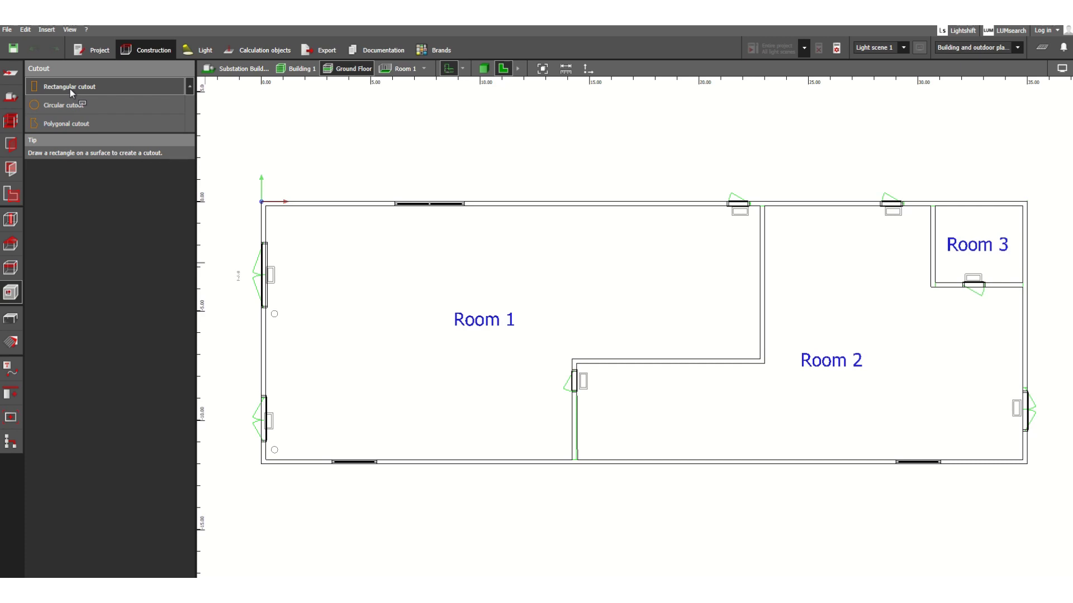
pyautogui.click(322, 231)
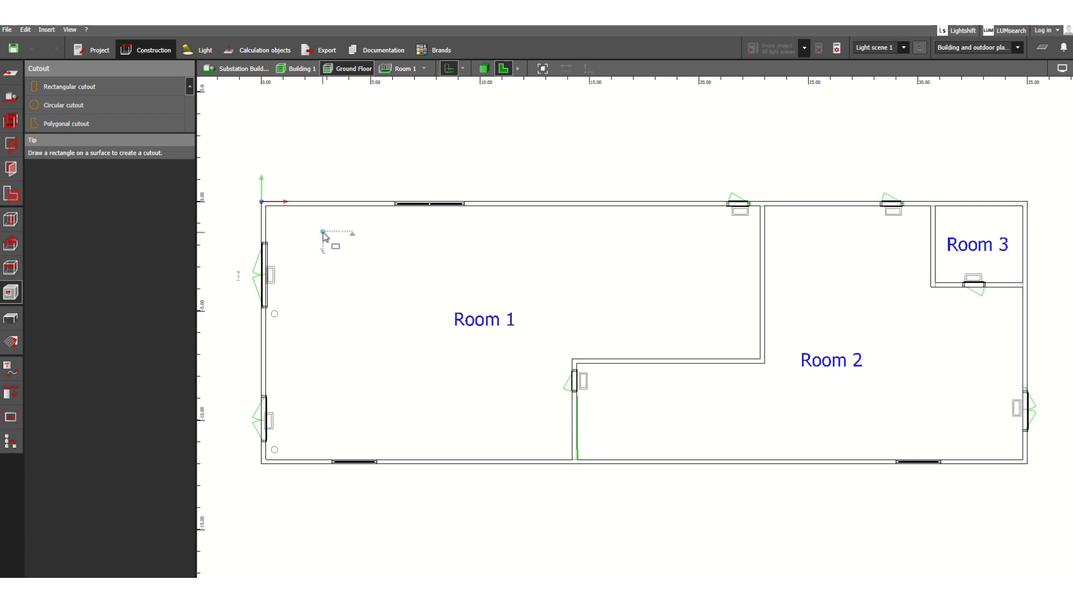
pyautogui.click(407, 232)
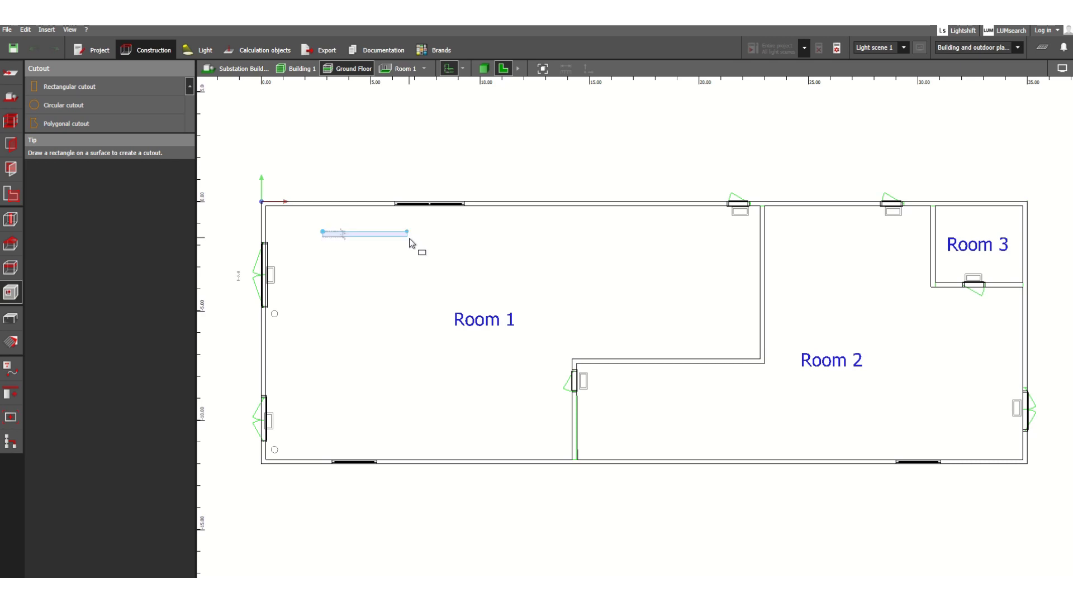
pyautogui.click(408, 273)
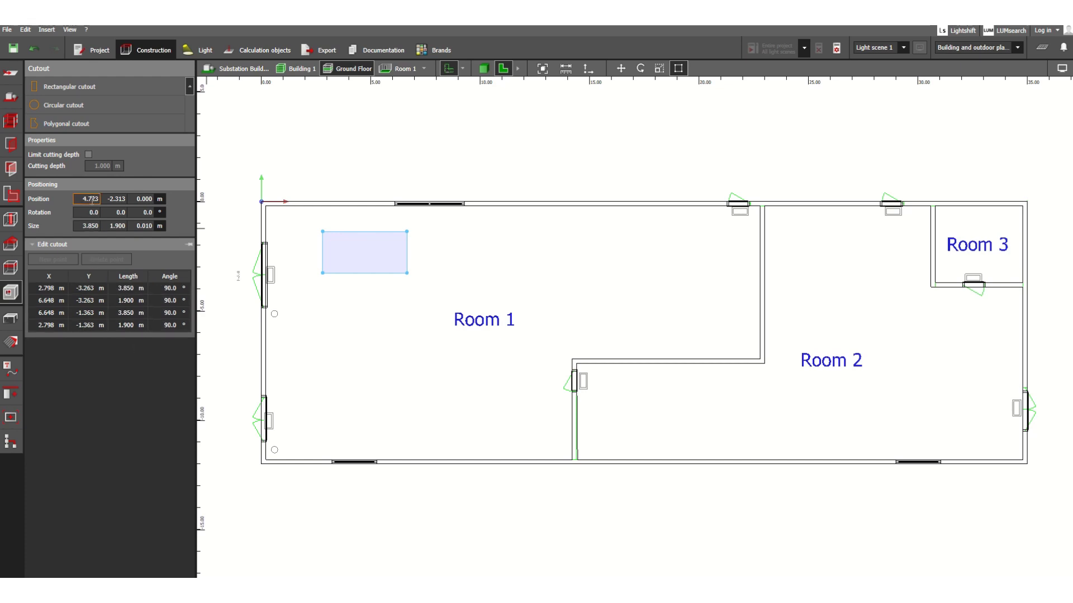
# Step: Edit the cutout's width in the Size fields, first entering 2 m
pyautogui.click(87, 225)
pyautogui.click(85, 200)
pyautogui.click(83, 225)
pyautogui.doubleClick(82, 224)
pyautogui.moveTo(408, 274)
pyautogui.mouseDown()
pyautogui.moveTo(391, 266)
pyautogui.moveTo(423, 278)
pyautogui.moveTo(411, 286)
pyautogui.moveTo(409, 324)
pyautogui.moveTo(408, 274)
pyautogui.mouseUp()
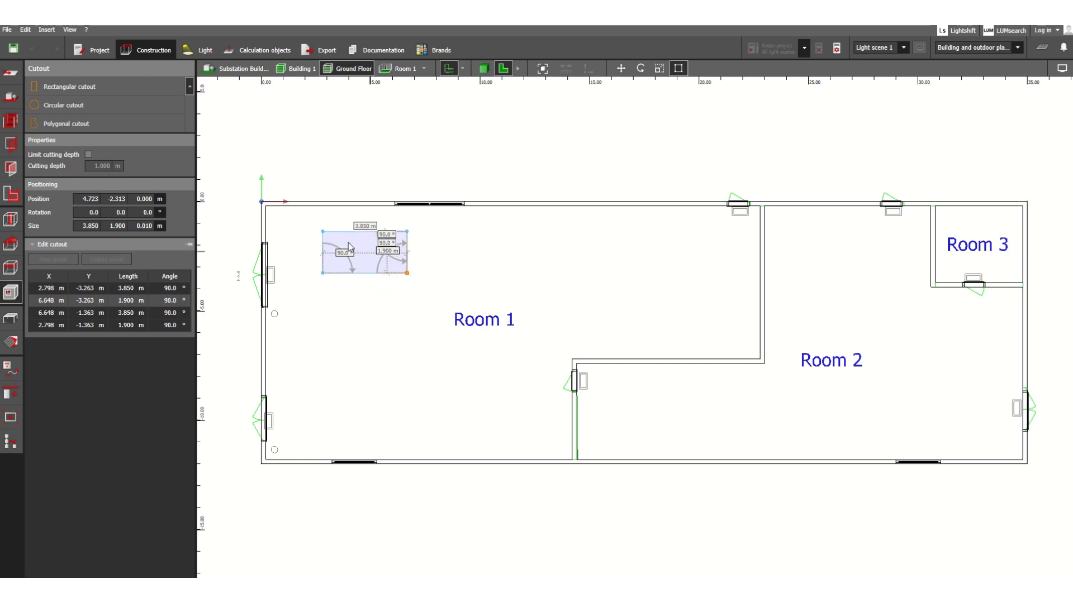
pyautogui.click(89, 225)
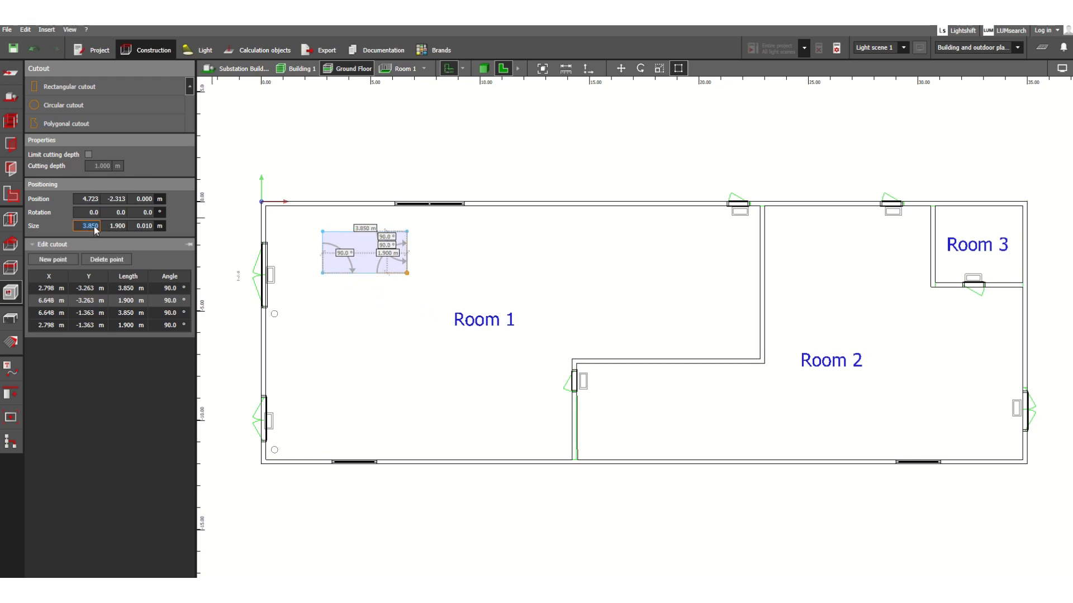
pyautogui.write('2')
pyautogui.press('Tab')
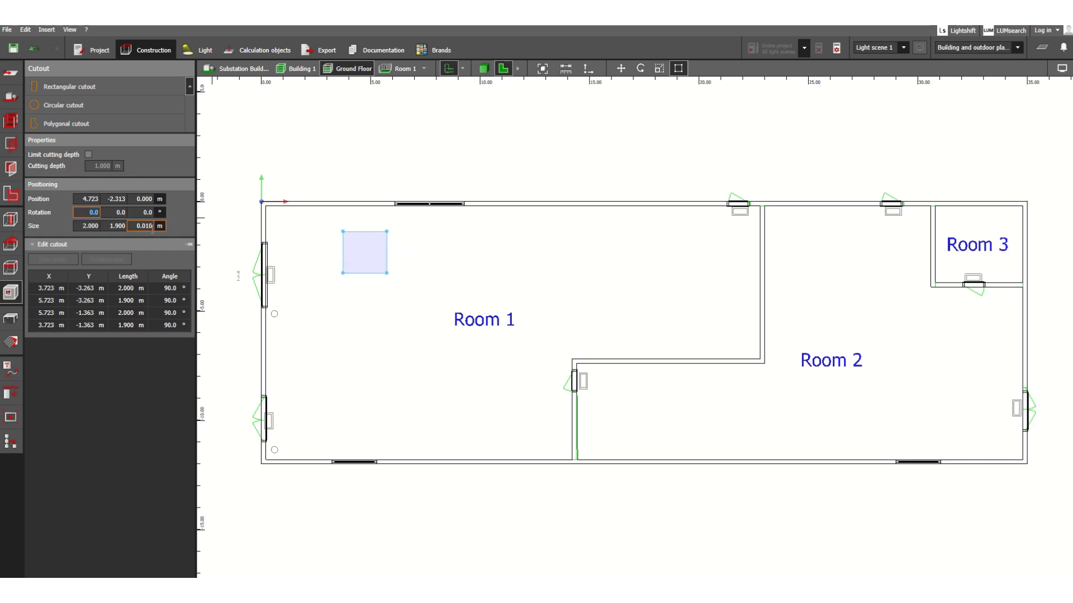
pyautogui.moveTo(344, 276)
# Step: Set the cutout size to 5.000 m in X and 2.000 m in Y, then deselect it
pyautogui.click(86, 226)
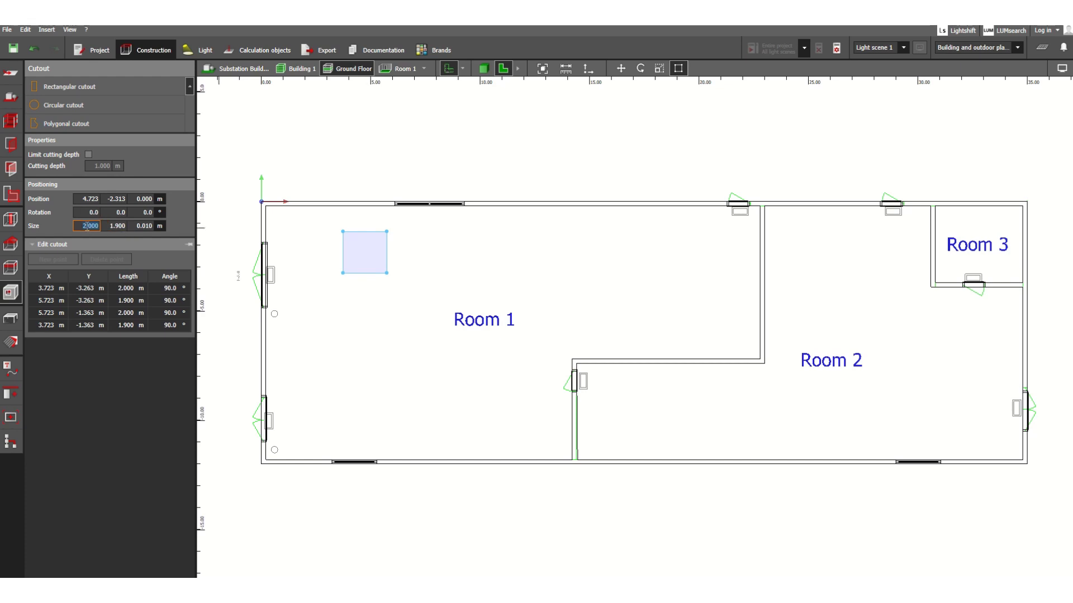
pyautogui.write('5')
pyautogui.press('Return')
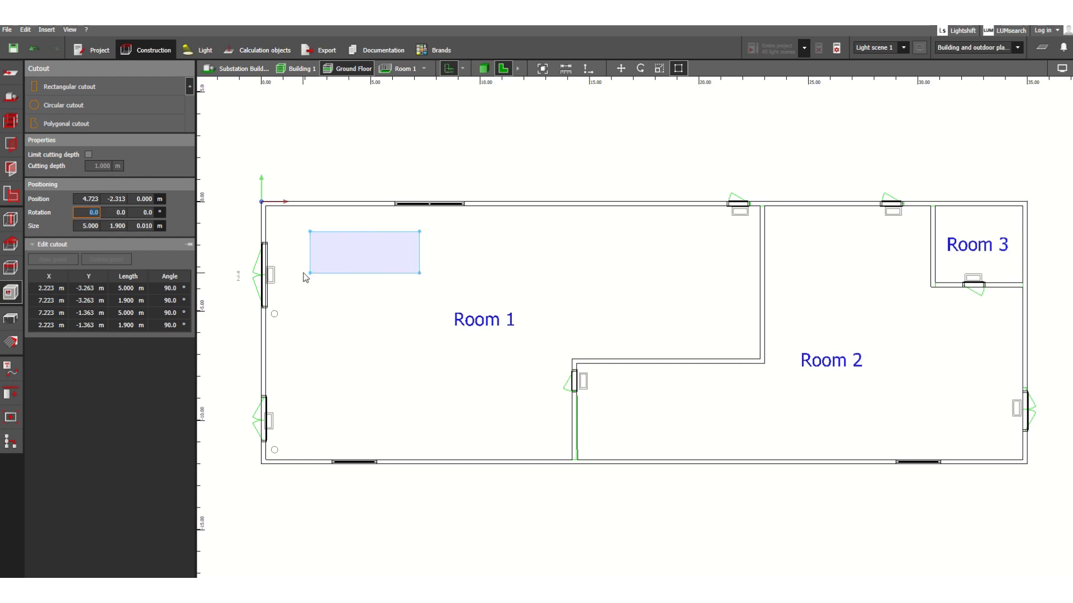
pyautogui.click(119, 224)
pyautogui.write('2')
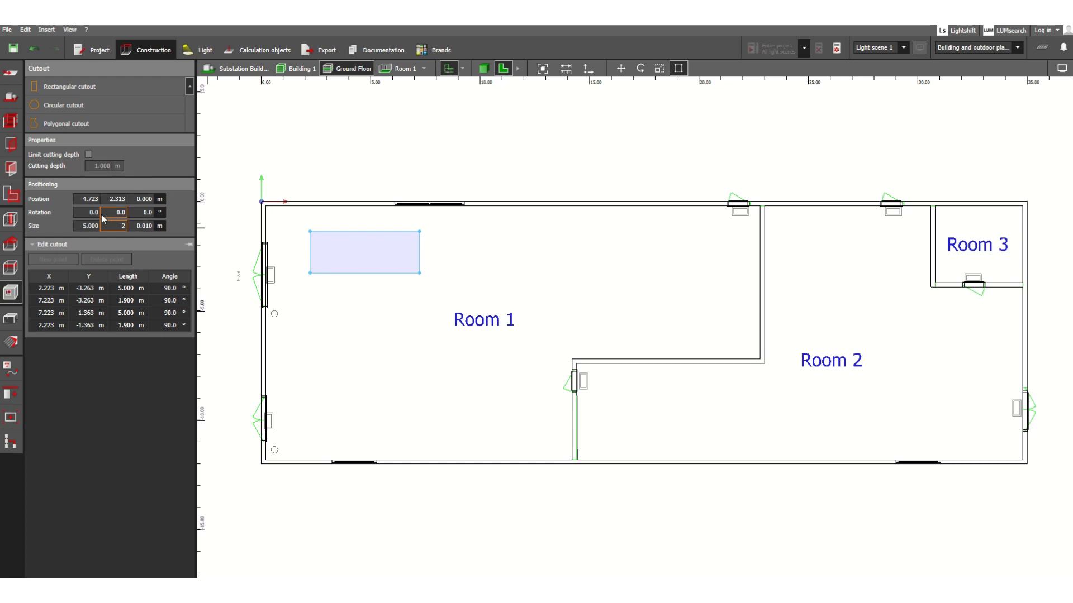
pyautogui.press('Return')
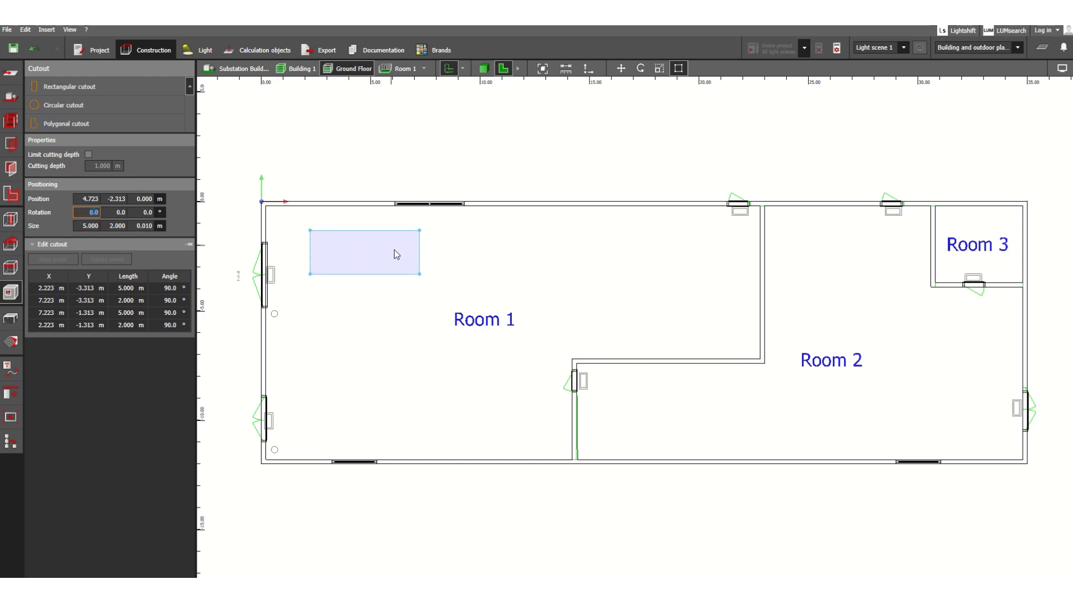
pyautogui.click(428, 361)
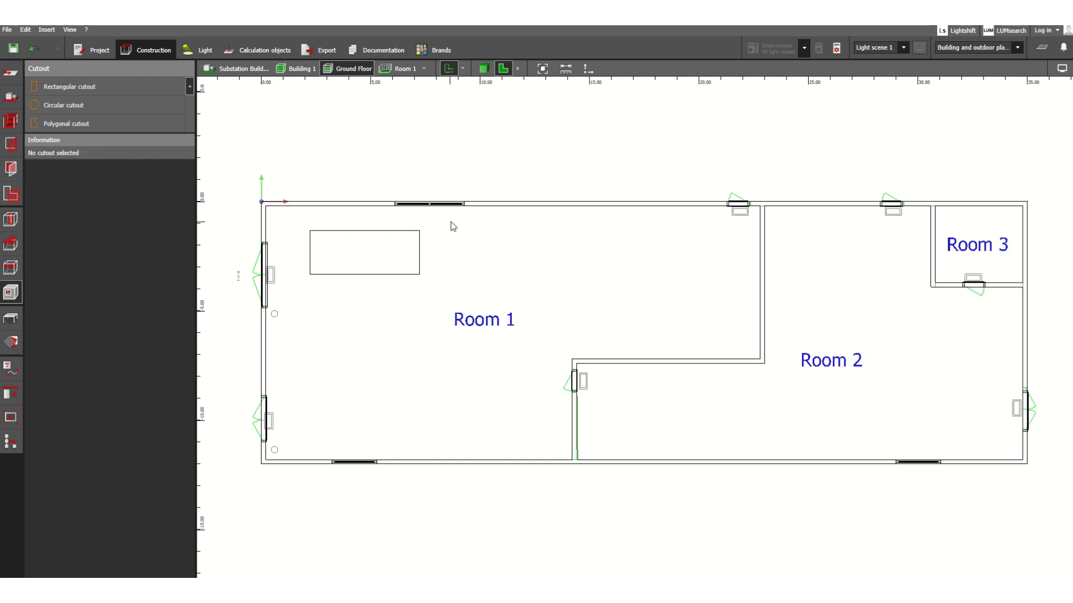
# Step: Switch to 3-D rendering and orbit and zoom to view Room 1's 5 × 2 m cutout from above
pyautogui.click(484, 70)
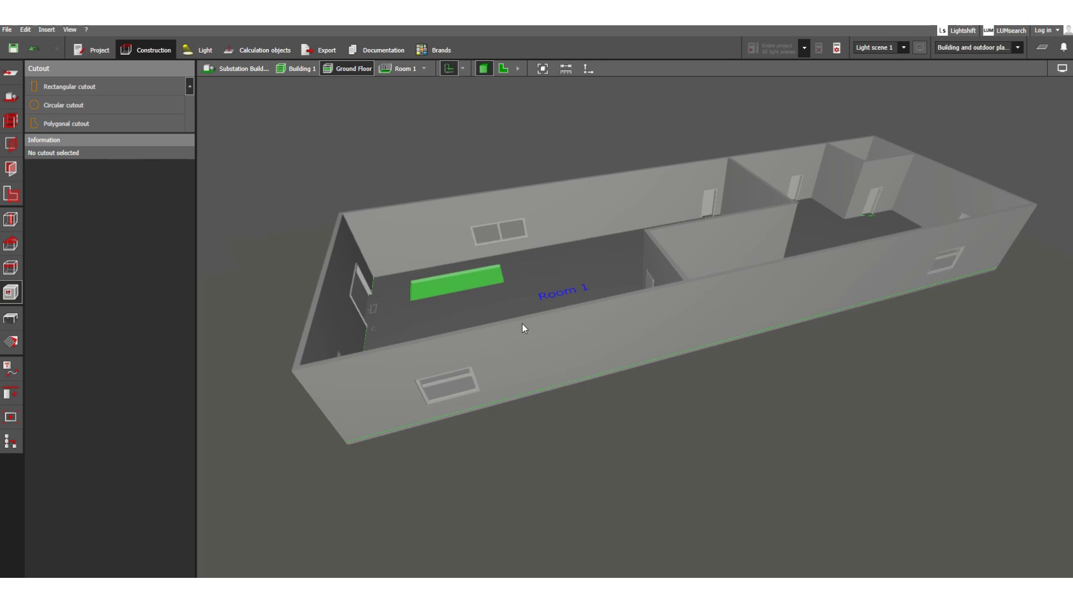
pyautogui.moveTo(522, 324); pyautogui.dragTo(500, 338, button='middle')
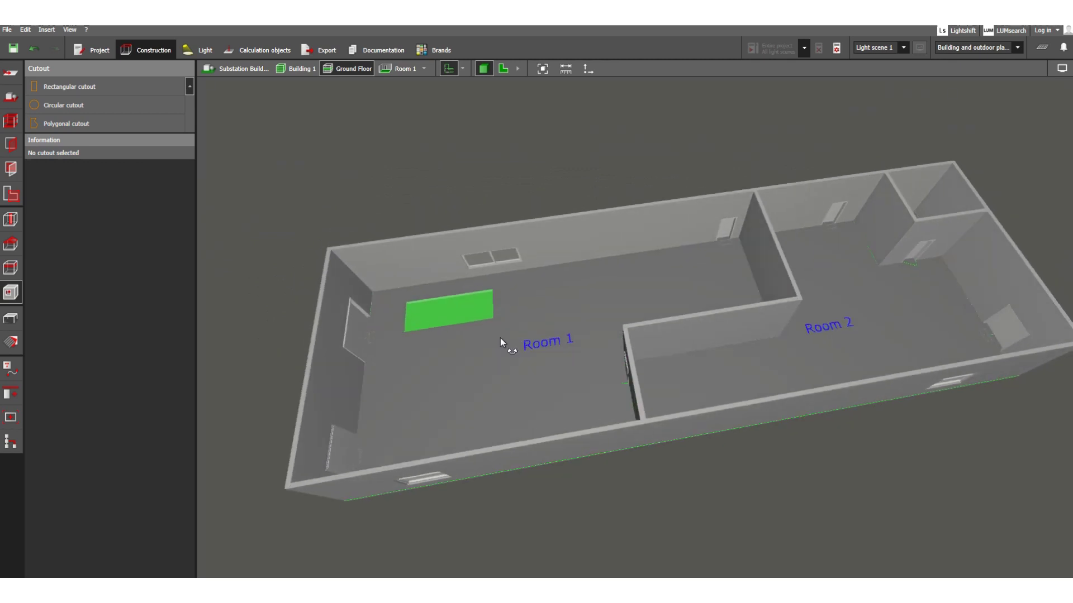
pyautogui.scroll(5, 461, 319)
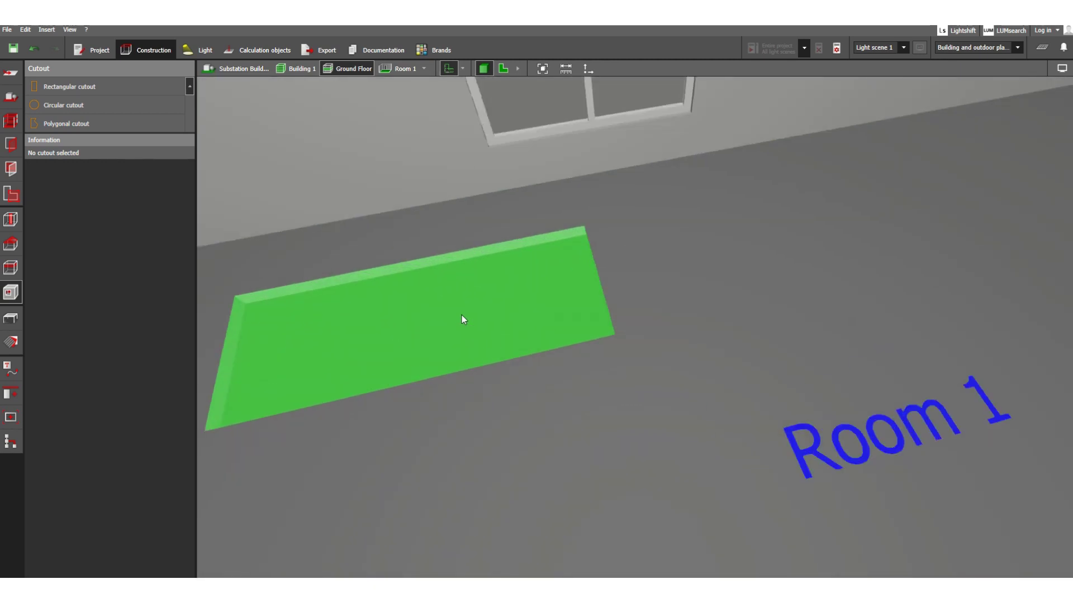
pyautogui.scroll(-5, 447, 268)
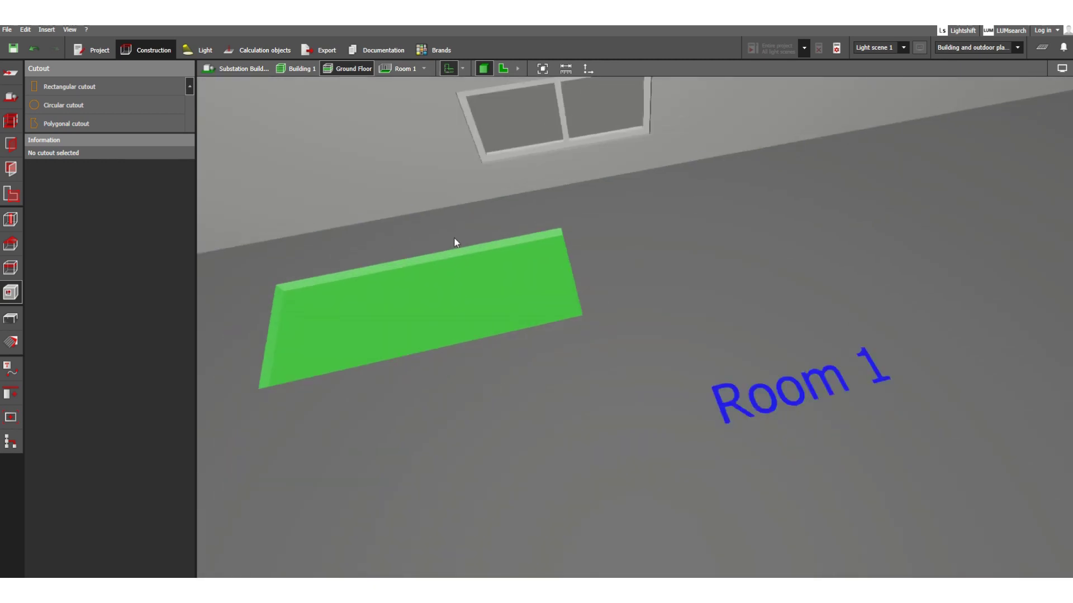
pyautogui.scroll(-5, 451, 344)
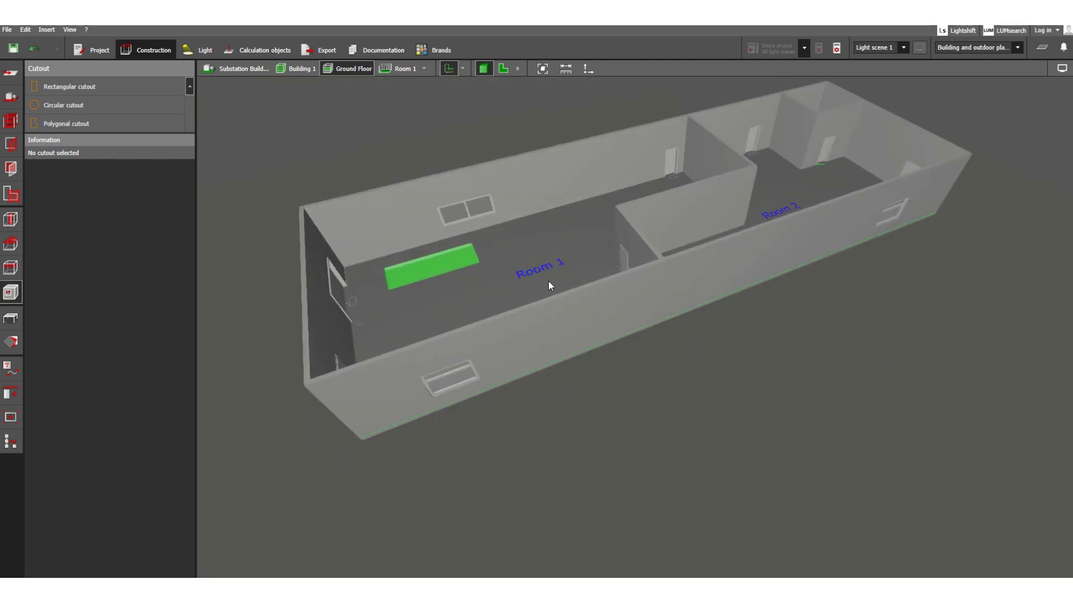
pyautogui.moveTo(548, 280); pyautogui.dragTo(532, 193, button='right')
pyautogui.scroll(3, 523, 189)
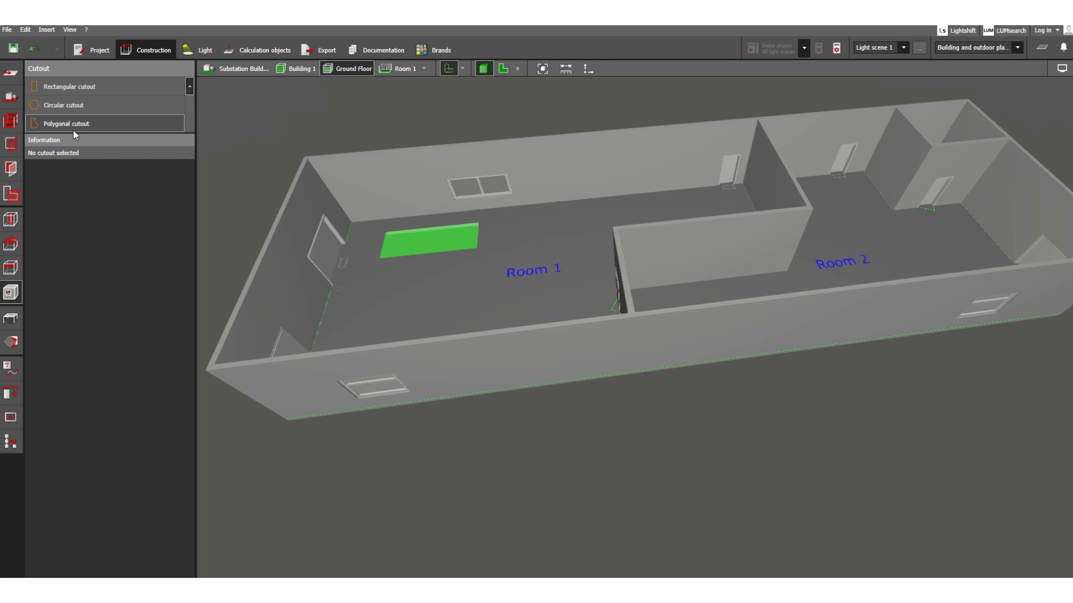
# Step: Select the Room 1 cutout, tick Limit cutting depth and enter 0.600 m
pyautogui.click(89, 86)
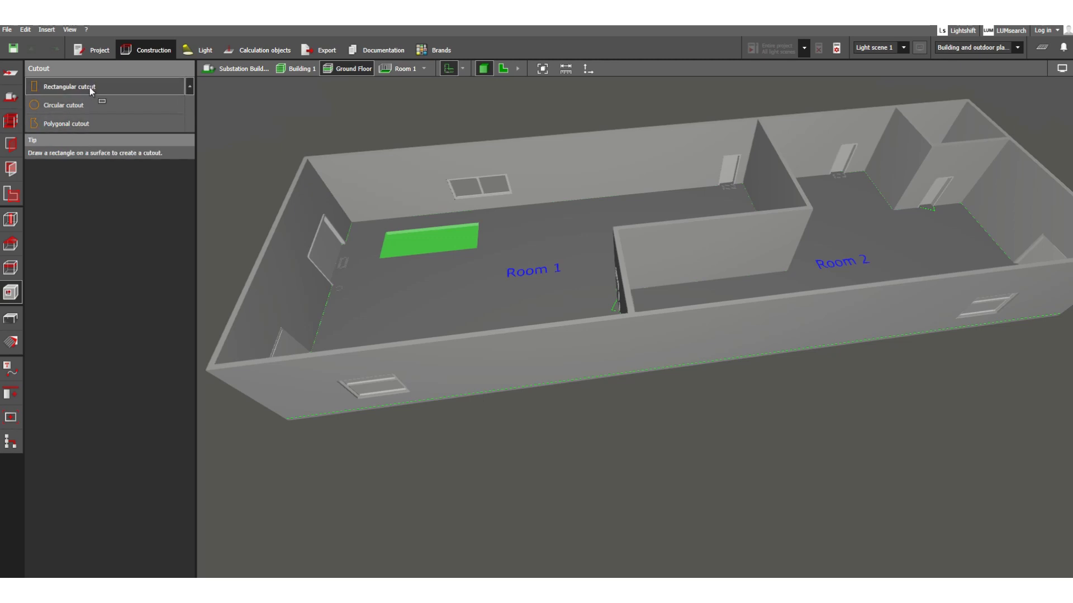
pyautogui.click(417, 245)
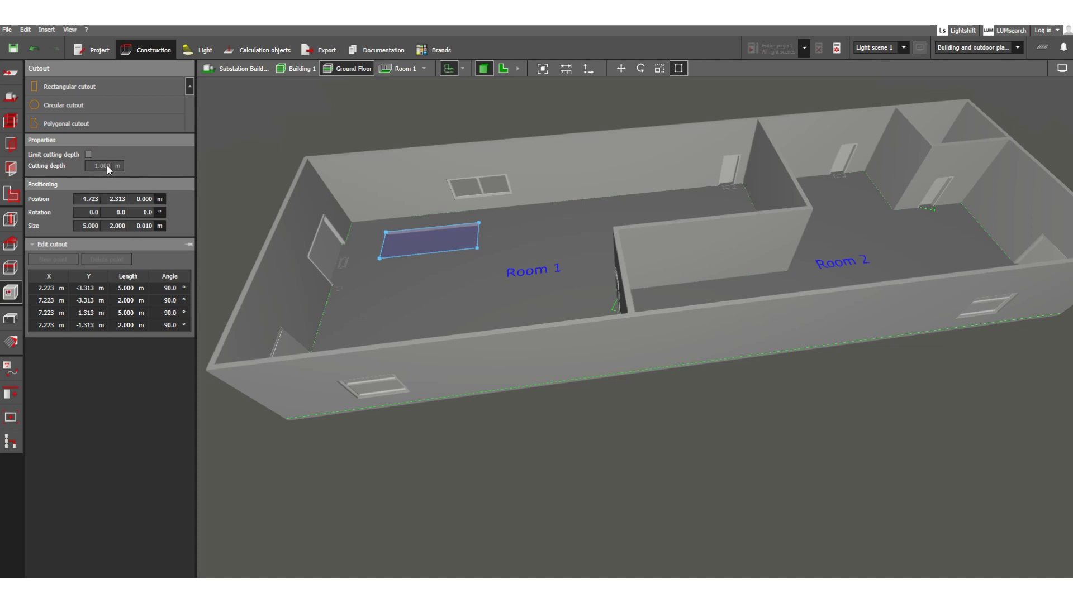
pyautogui.moveTo(414, 233)
pyautogui.click(89, 154)
pyautogui.click(96, 165)
pyautogui.write('.6')
pyautogui.press('Tab')
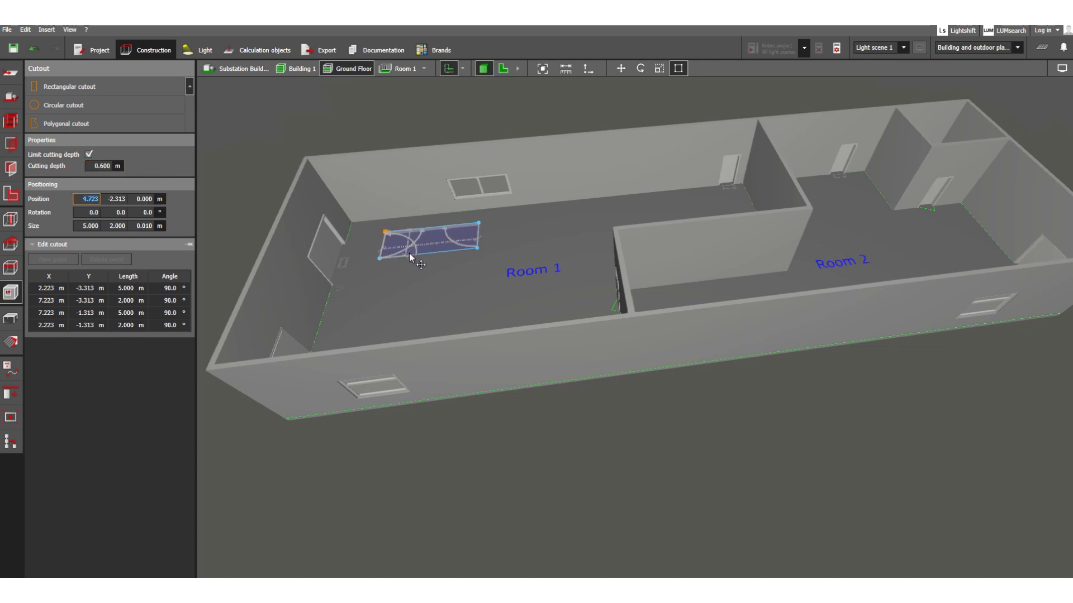
pyautogui.press('Escape')
# Step: Change the cutout's cutting depth to 2.000 m and deselect it
pyautogui.scroll(6, 408, 237)
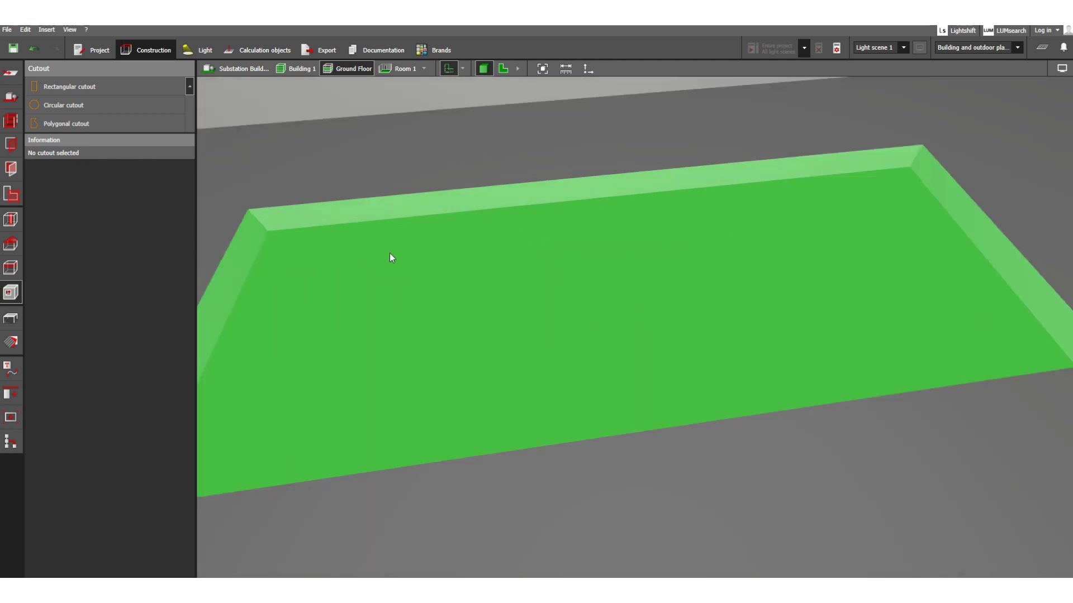
pyautogui.click(388, 254)
pyautogui.click(112, 199)
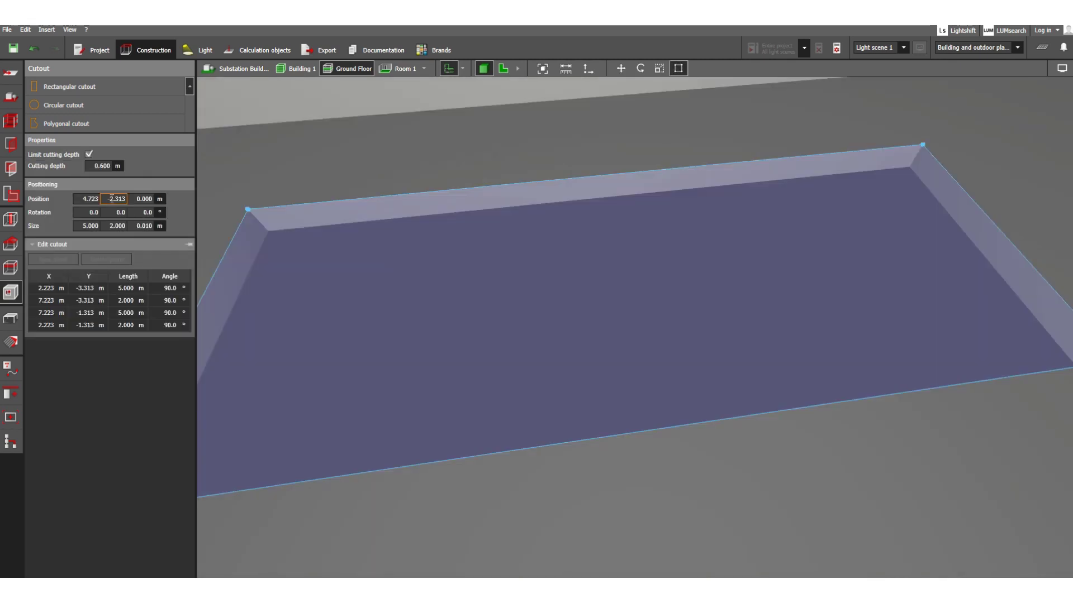
pyautogui.click(103, 166)
pyautogui.write('2')
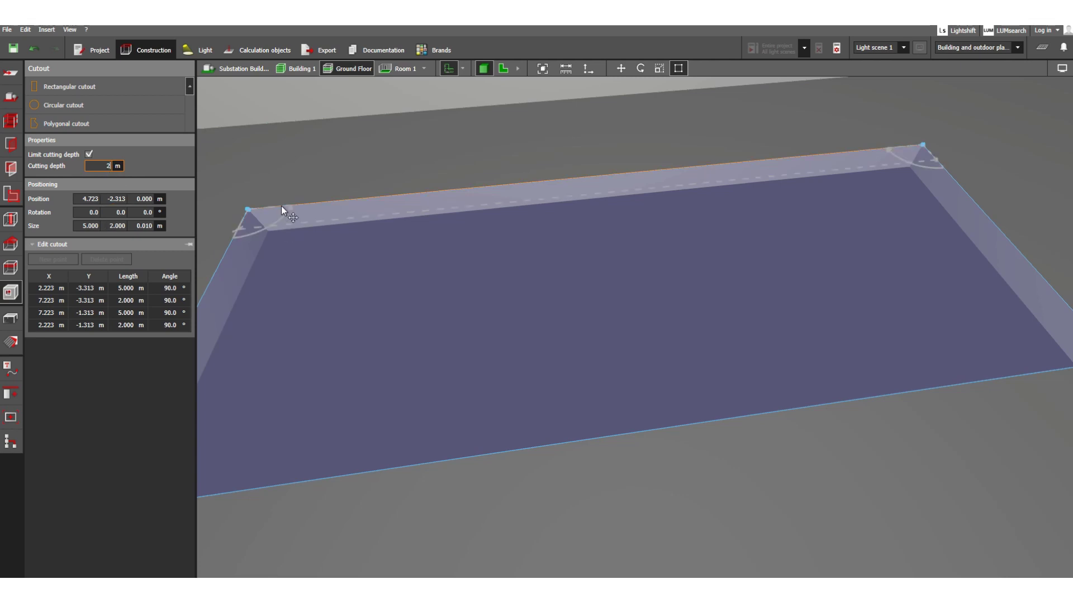
pyautogui.click(91, 213)
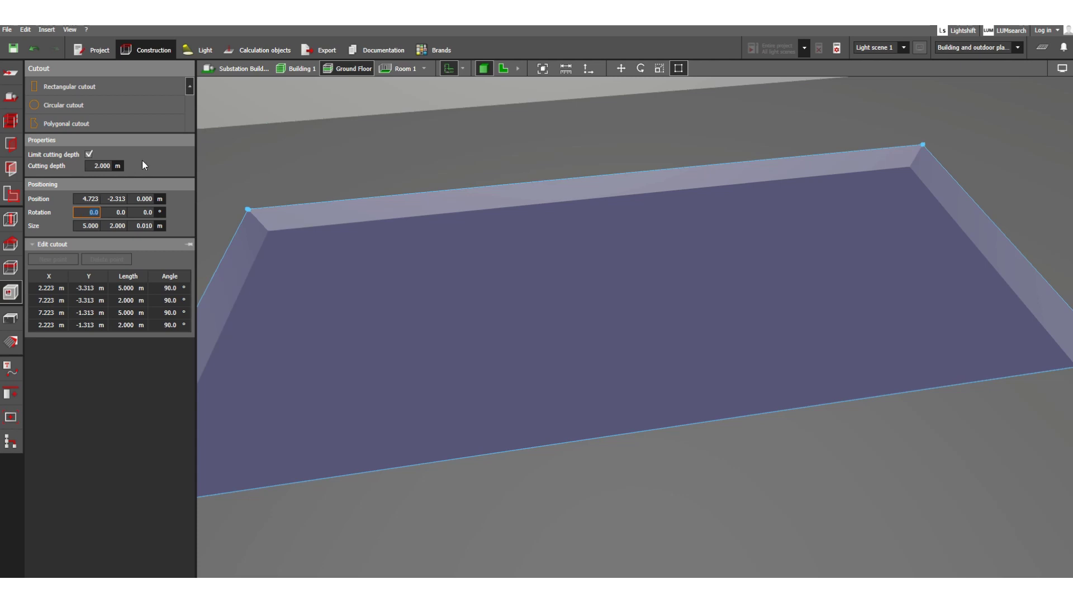
pyautogui.click(350, 294)
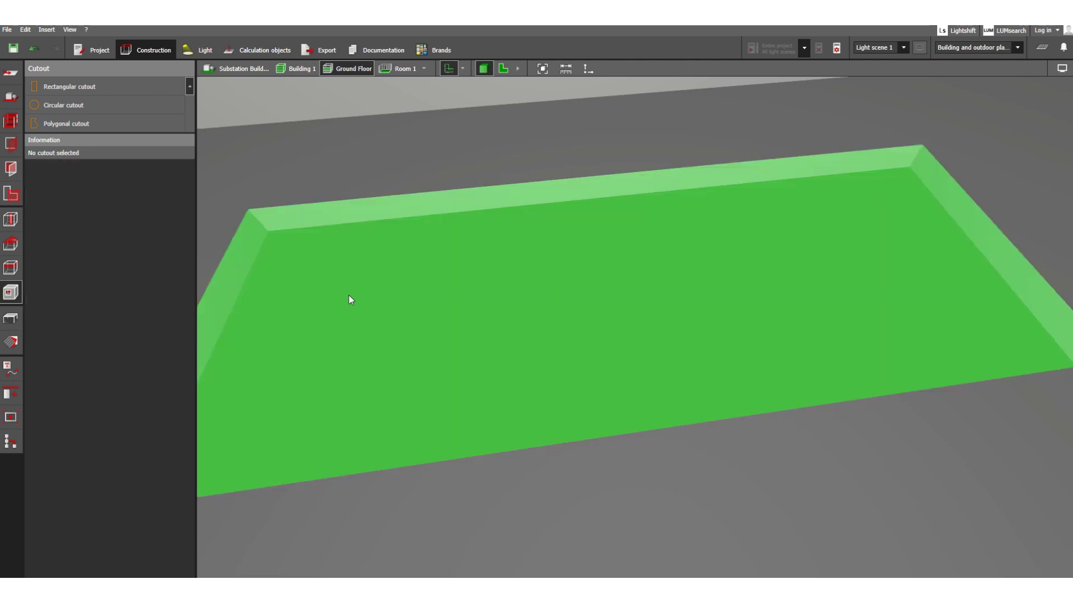
# Step: Orbit and zoom around the rectangular cutout to inspect its limited depth
pyautogui.click(443, 364)
pyautogui.scroll(-5, 420, 367)
pyautogui.moveTo(371, 254); pyautogui.dragTo(271, 355, button='middle')
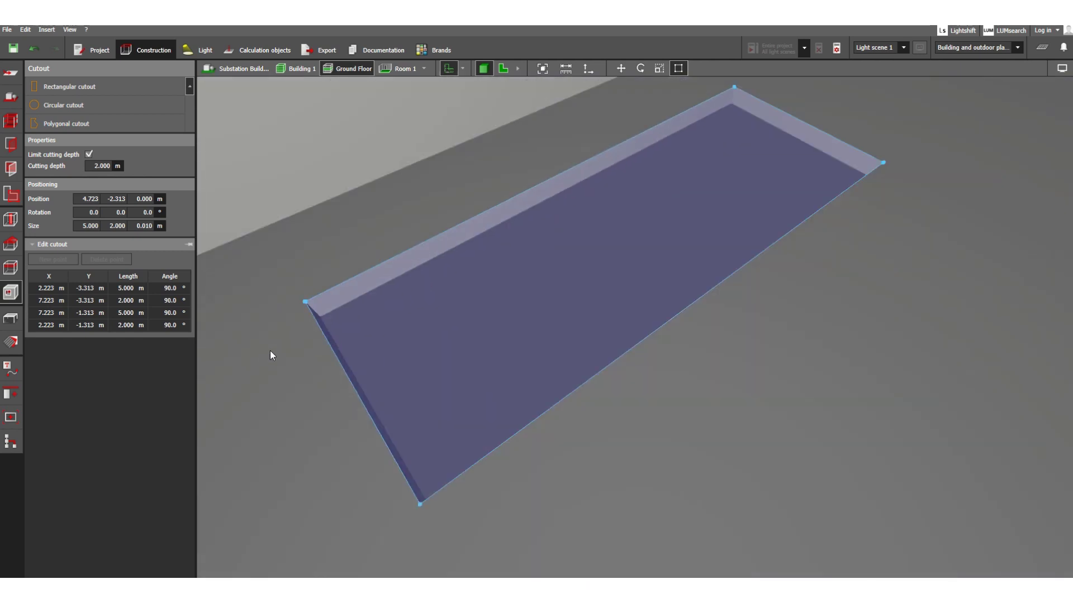
pyautogui.moveTo(324, 415)
pyautogui.mouseDown(button='middle')
pyautogui.moveTo(293, 419)
pyautogui.moveTo(311, 412)
pyautogui.mouseUp(button='middle')
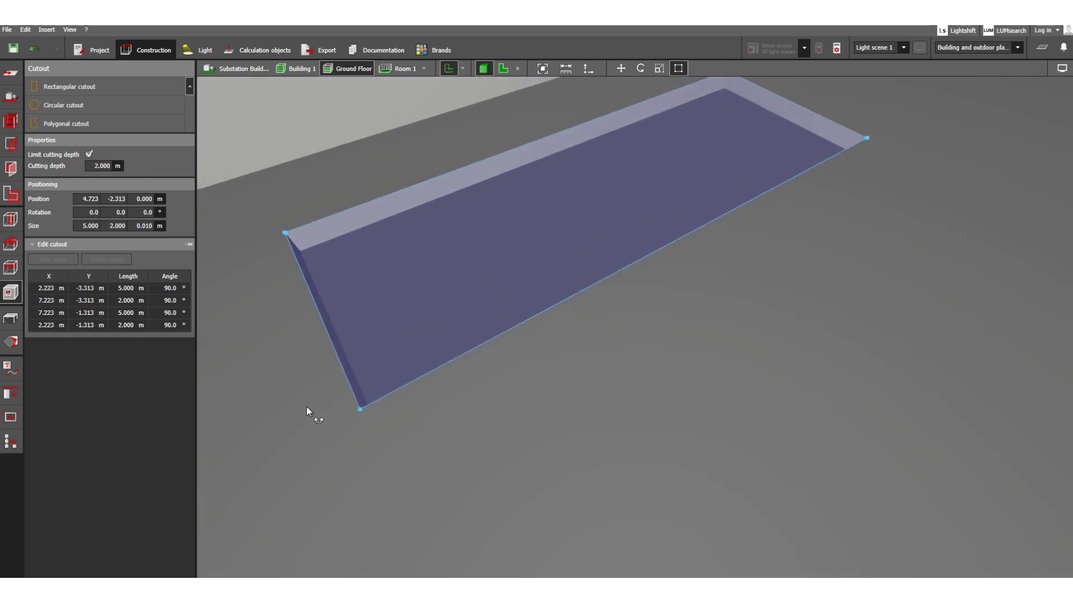
pyautogui.scroll(-2, 466, 438)
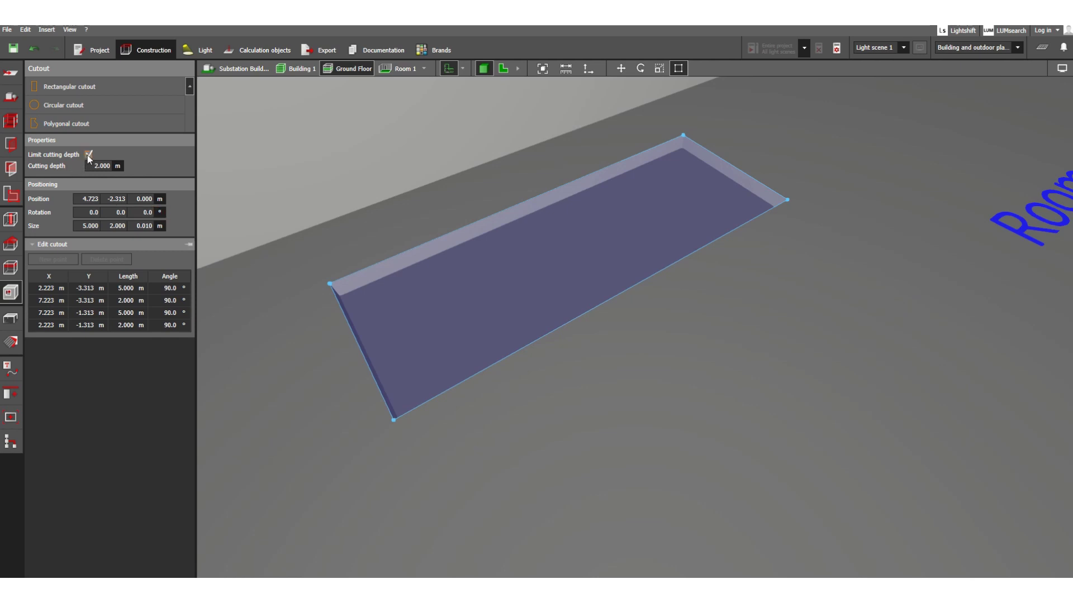
pyautogui.moveTo(426, 452); pyautogui.dragTo(409, 398, button='middle')
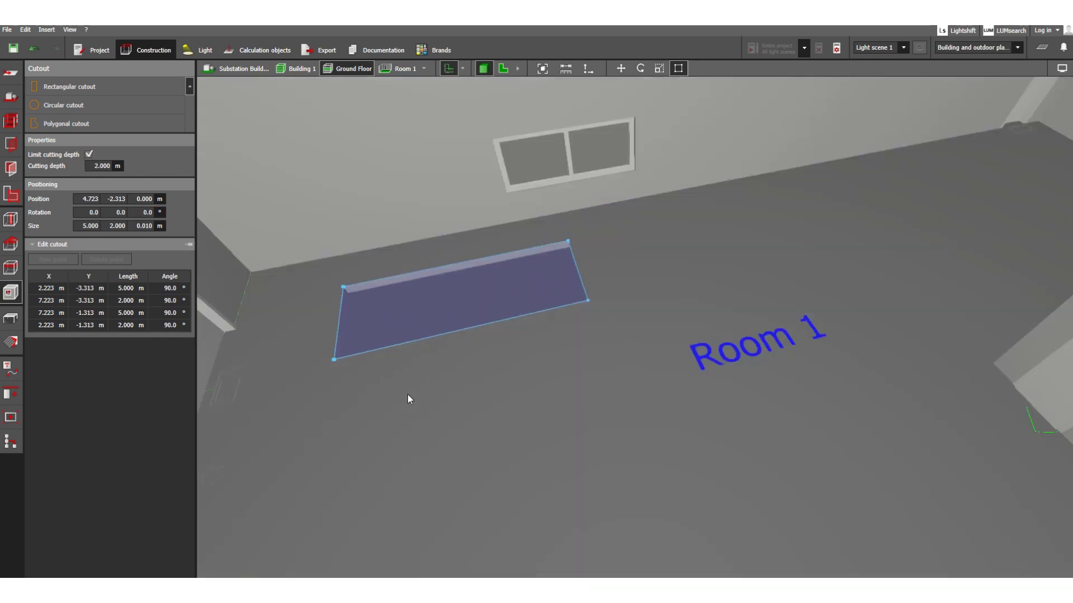
pyautogui.scroll(-6, 360, 351)
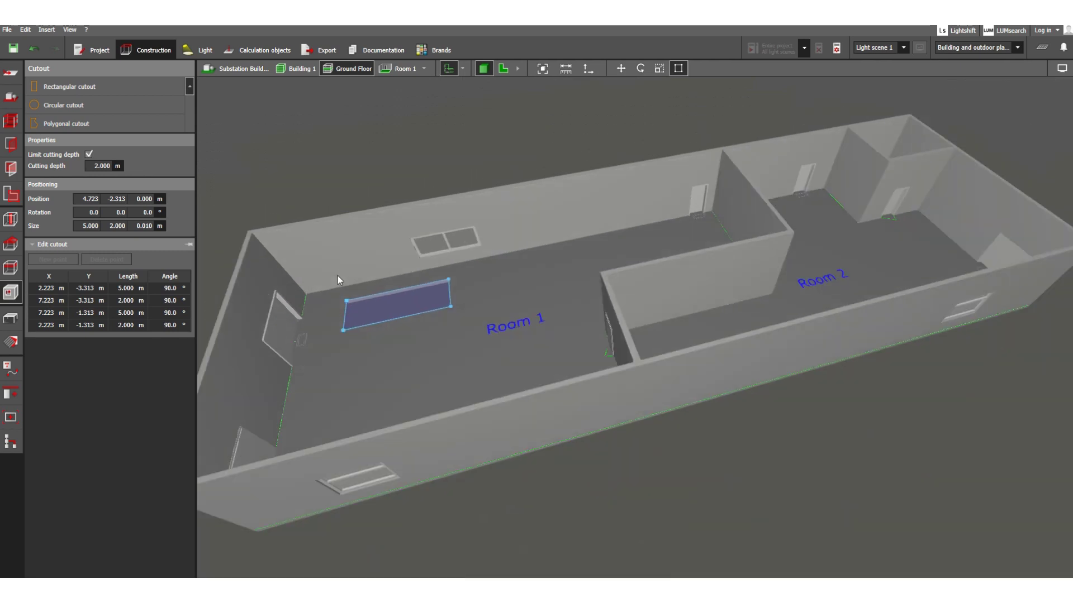
pyautogui.click(352, 372)
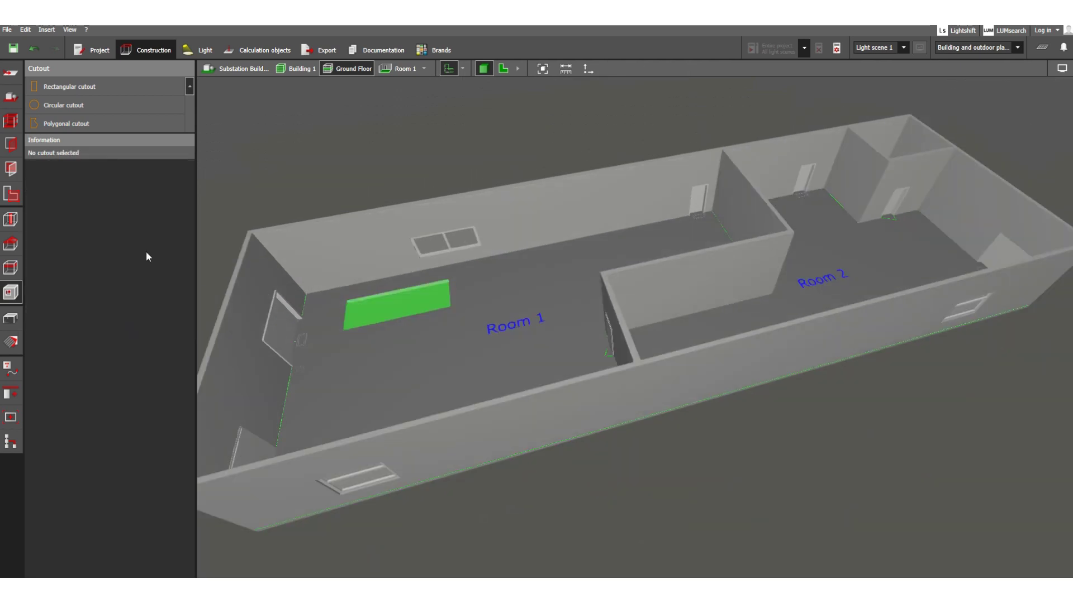
# Step: Draw a five-sided polygonal cutout on Room 1's floor with a 3.5 m edge, closing it at the start
pyautogui.click(54, 124)
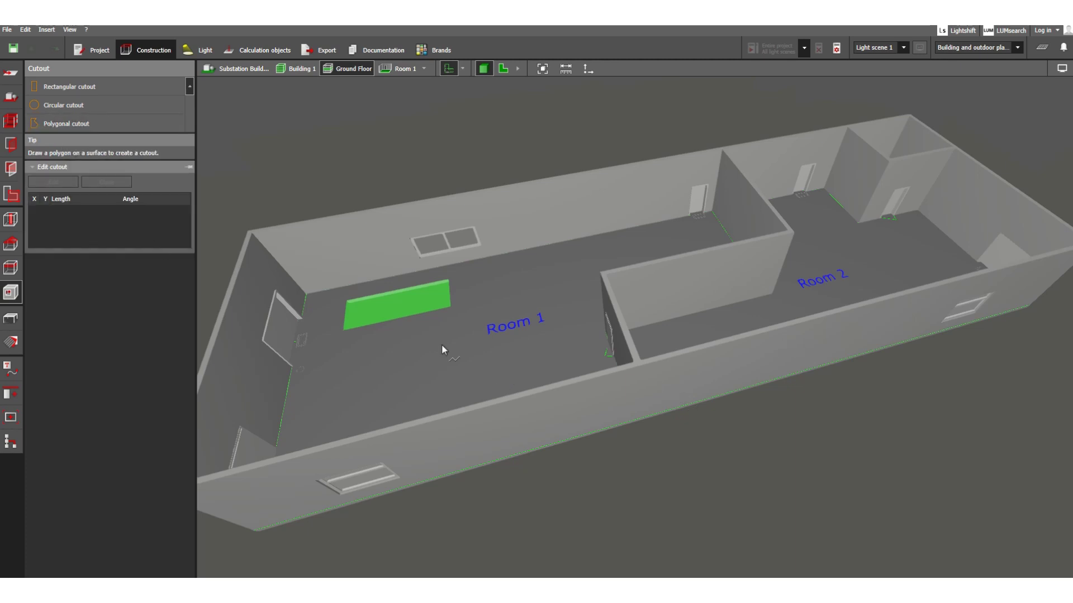
pyautogui.click(345, 371)
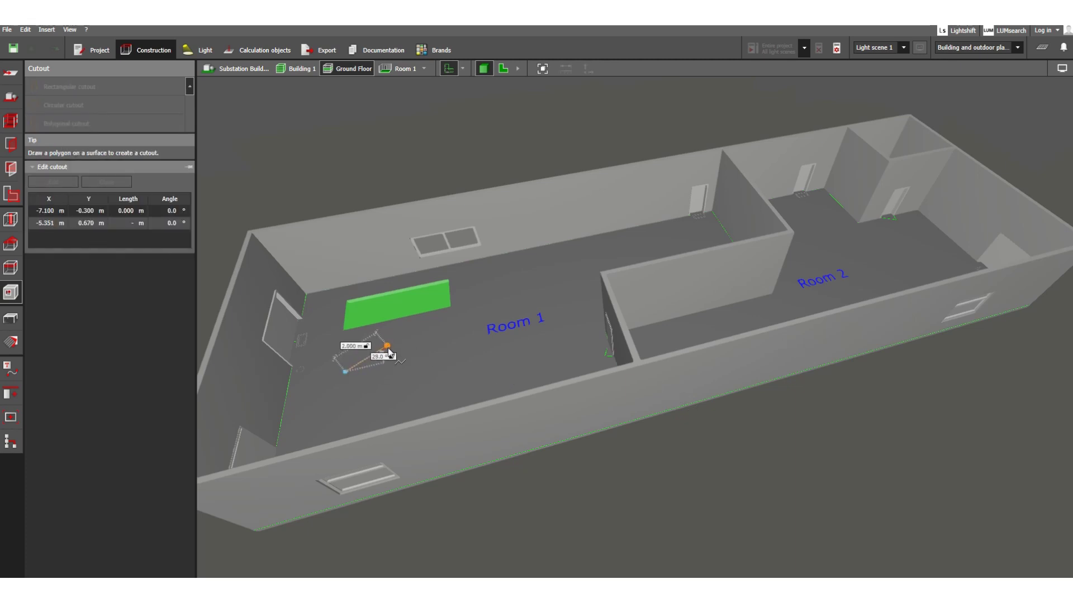
pyautogui.click(387, 345)
pyautogui.click(418, 355)
pyautogui.click(418, 392)
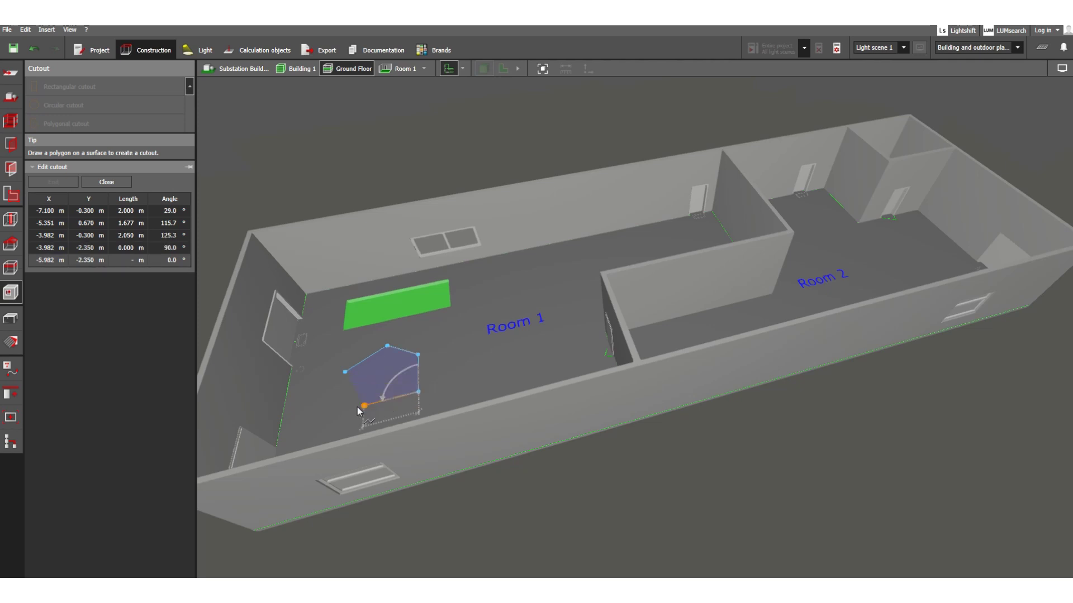
pyautogui.write('3.5')
pyautogui.press('Return')
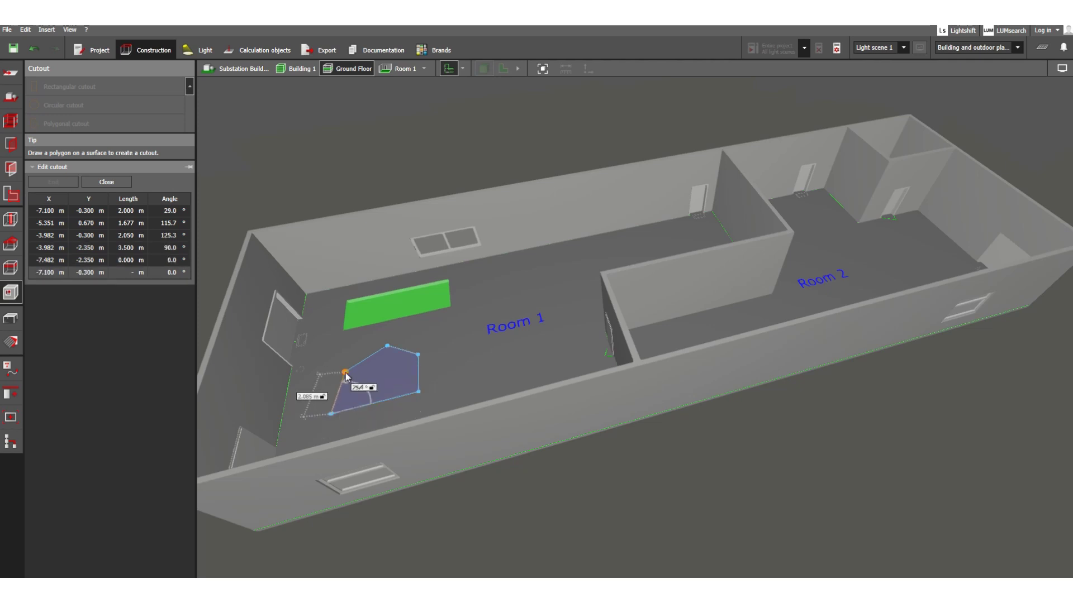
pyautogui.click(363, 377)
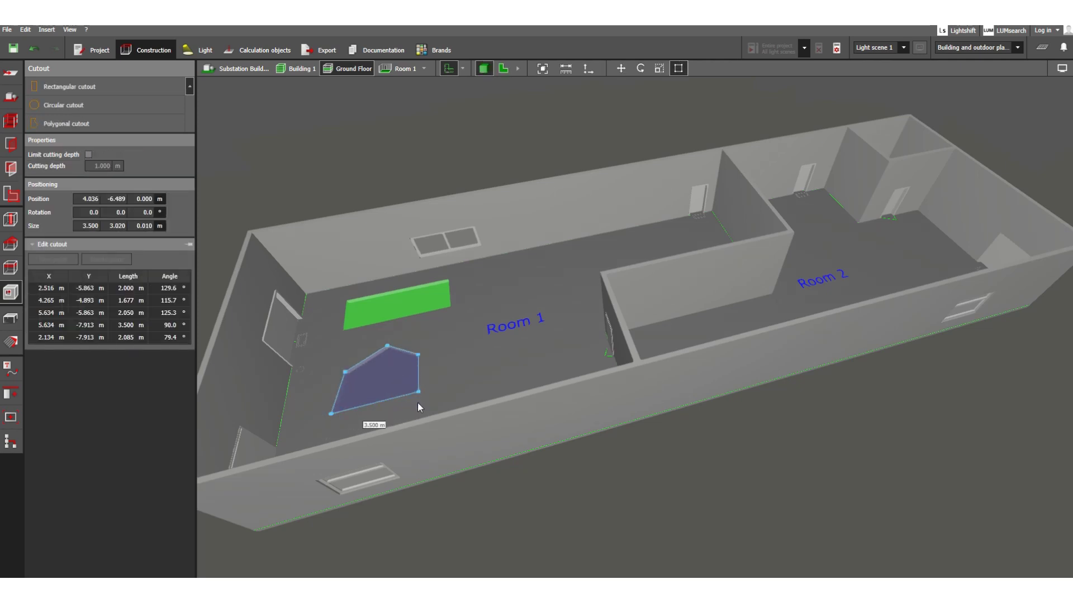
# Step: Check the polygonal cutout's corner points and orbit the view around Room 1
pyautogui.click(468, 366)
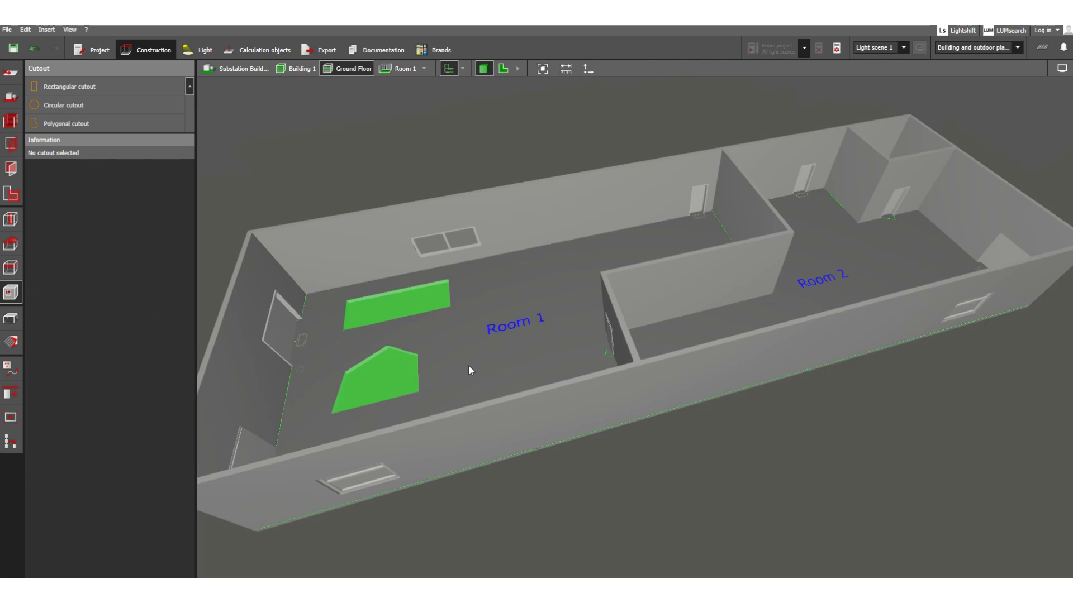
pyautogui.click(395, 387)
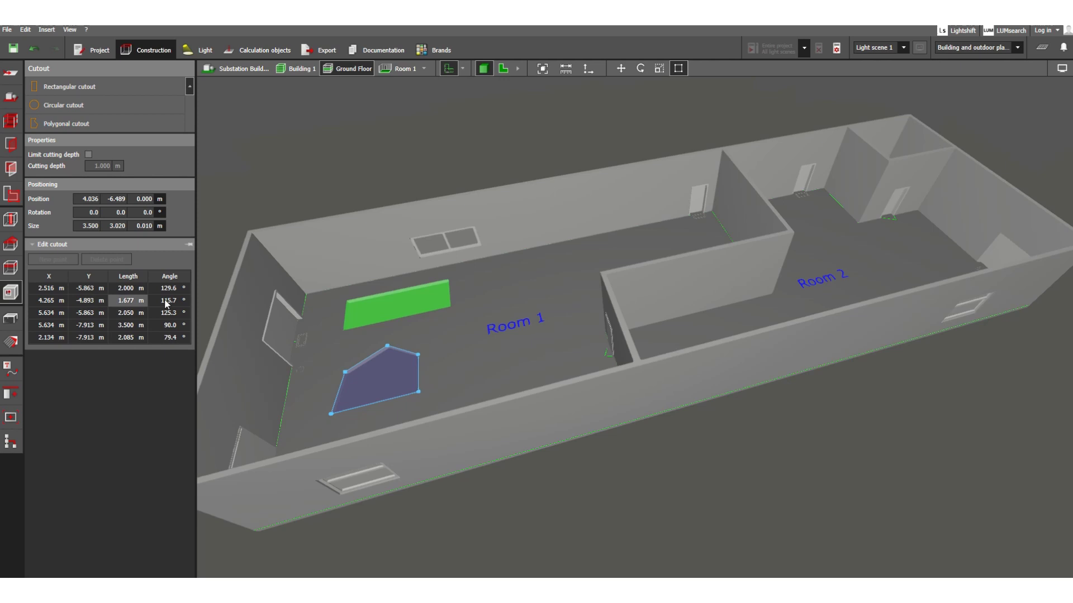
pyautogui.click(66, 289)
pyautogui.click(481, 377)
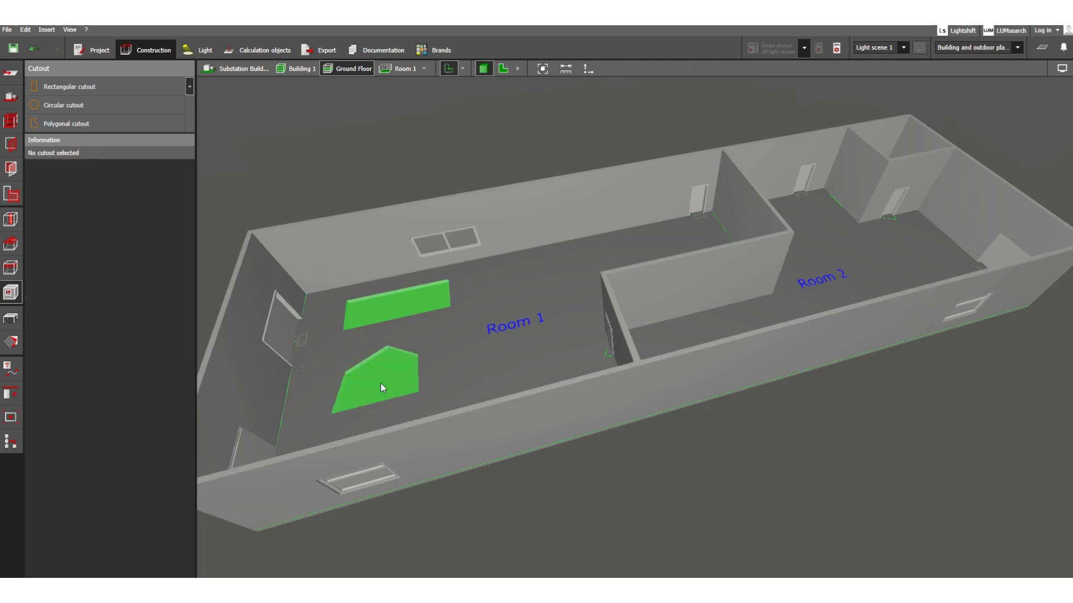
pyautogui.scroll(5, 380, 383)
pyautogui.scroll(-5, 428, 350)
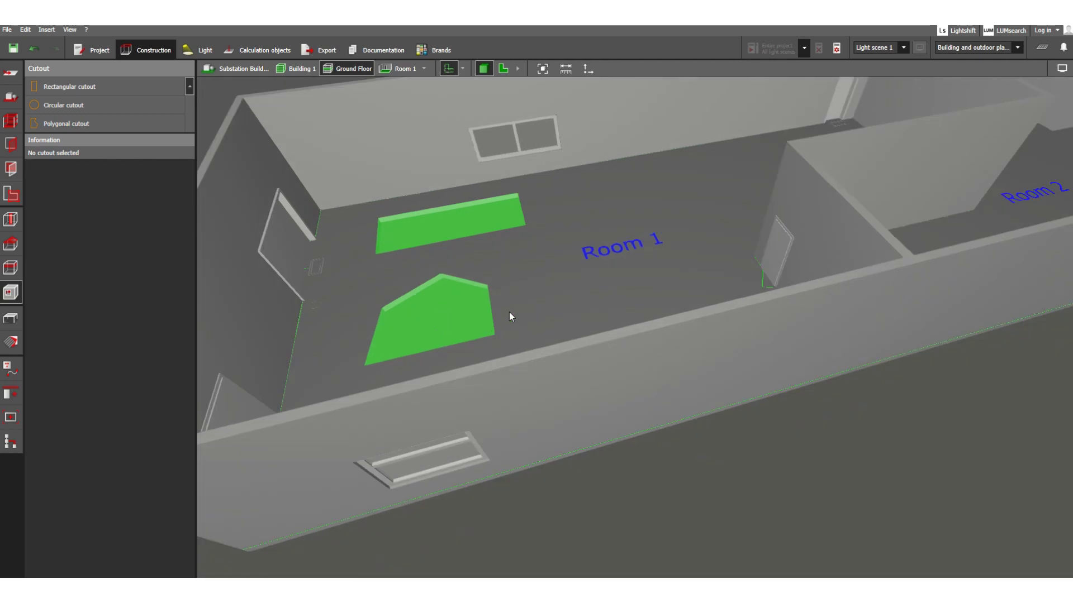
pyautogui.moveTo(510, 316); pyautogui.dragTo(548, 352, button='middle')
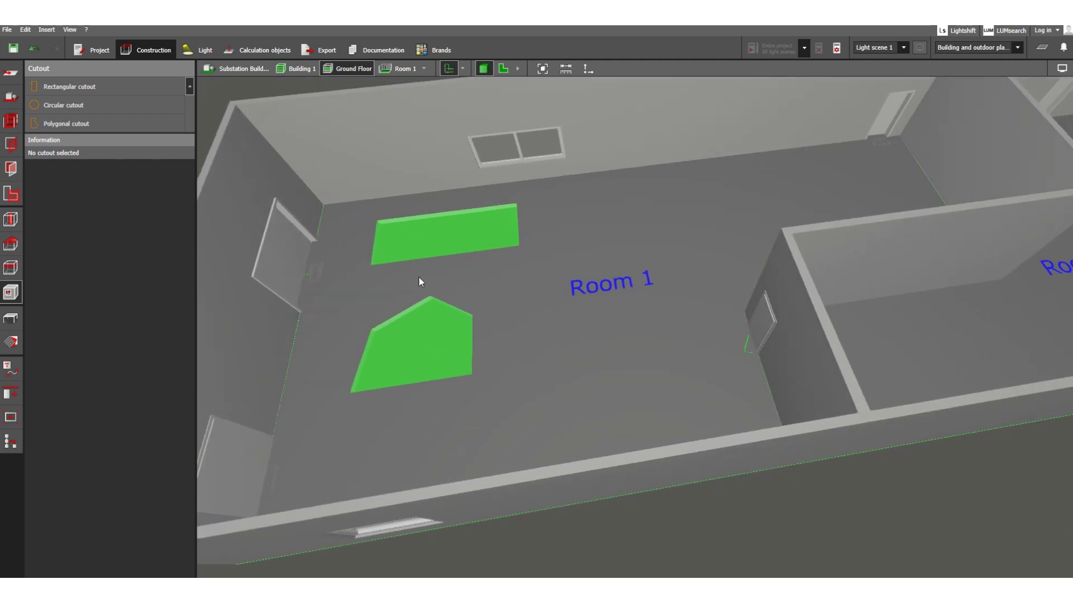
pyautogui.scroll(-2, 339, 264)
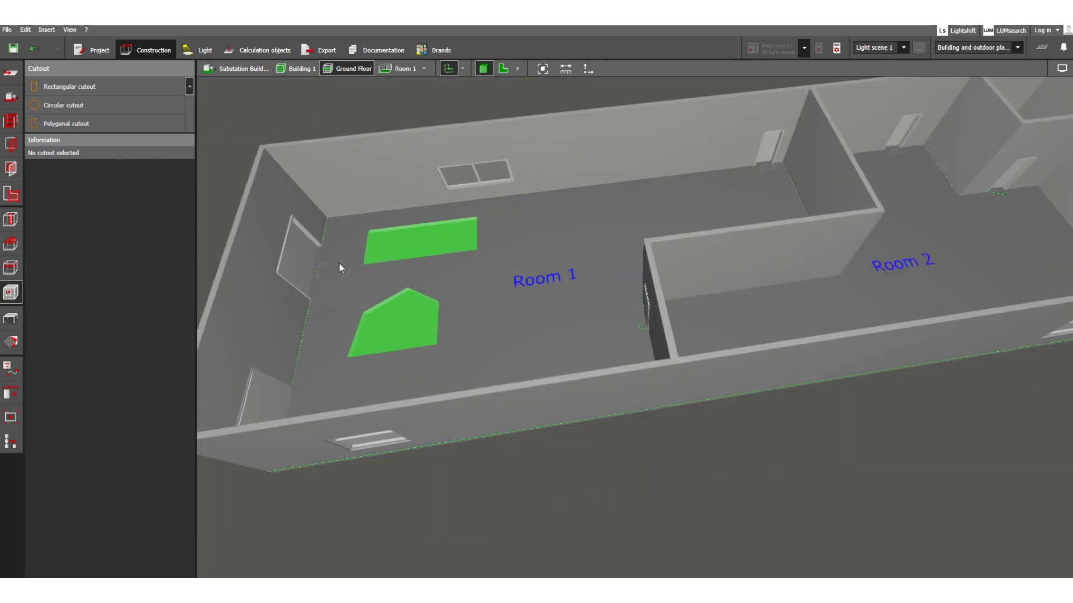
# Step: Draw a 1.789 m, 32-segment circular cutout below the Room 1 label and reselect it
pyautogui.click(84, 105)
pyautogui.click(507, 307)
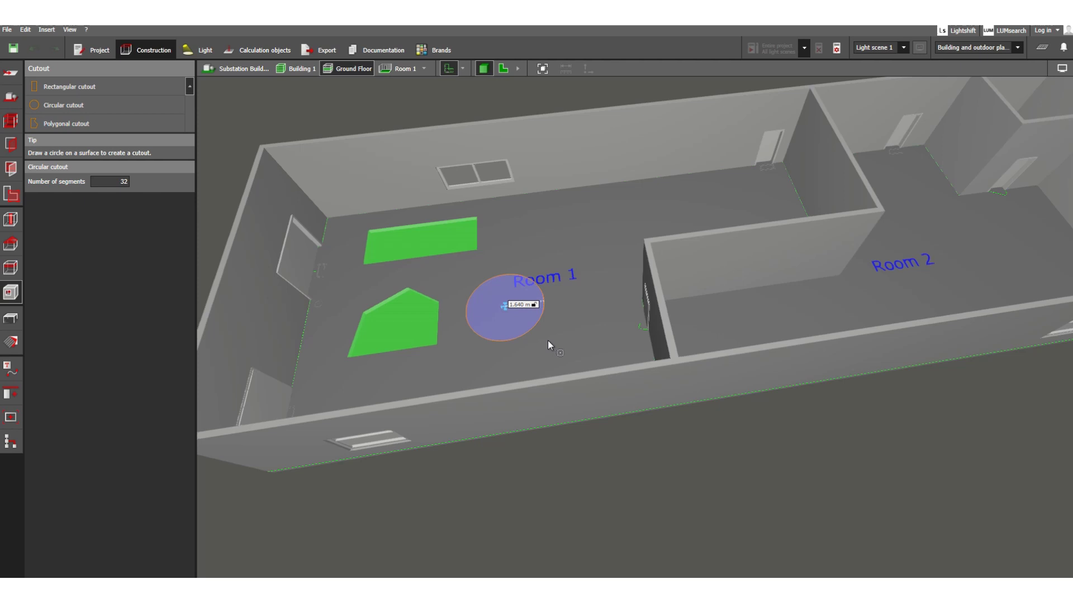
pyautogui.click(526, 313)
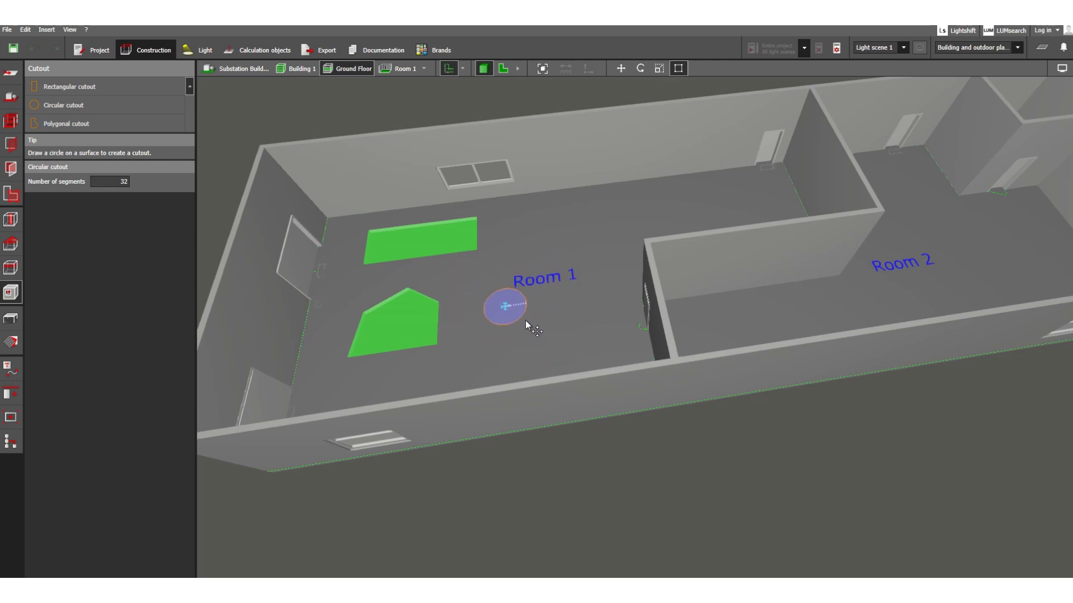
pyautogui.click(561, 322)
pyautogui.scroll(5, 515, 320)
pyautogui.scroll(-5, 512, 309)
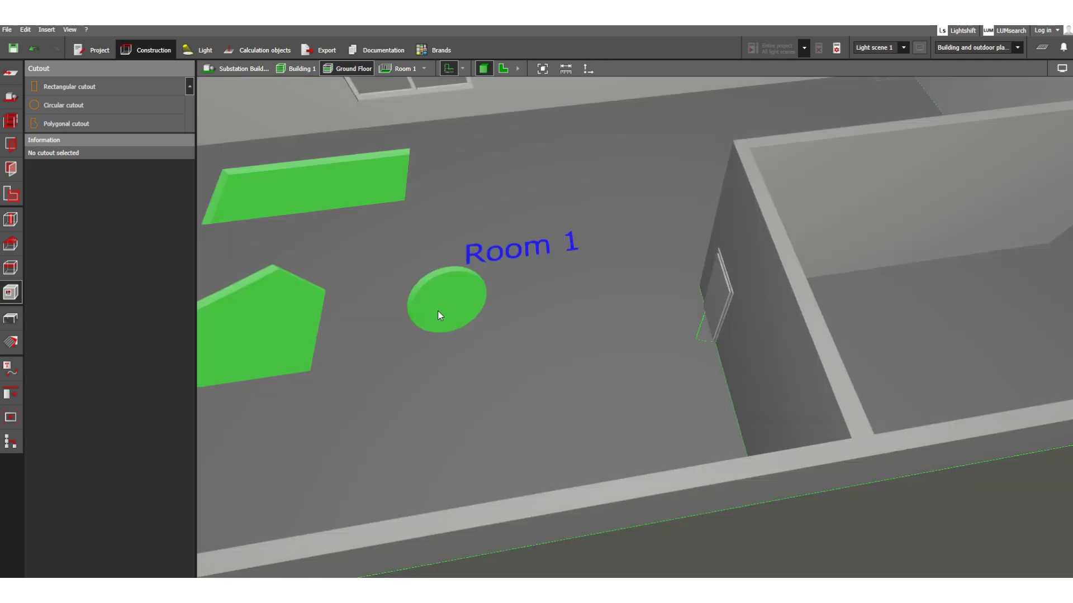
pyautogui.click(447, 307)
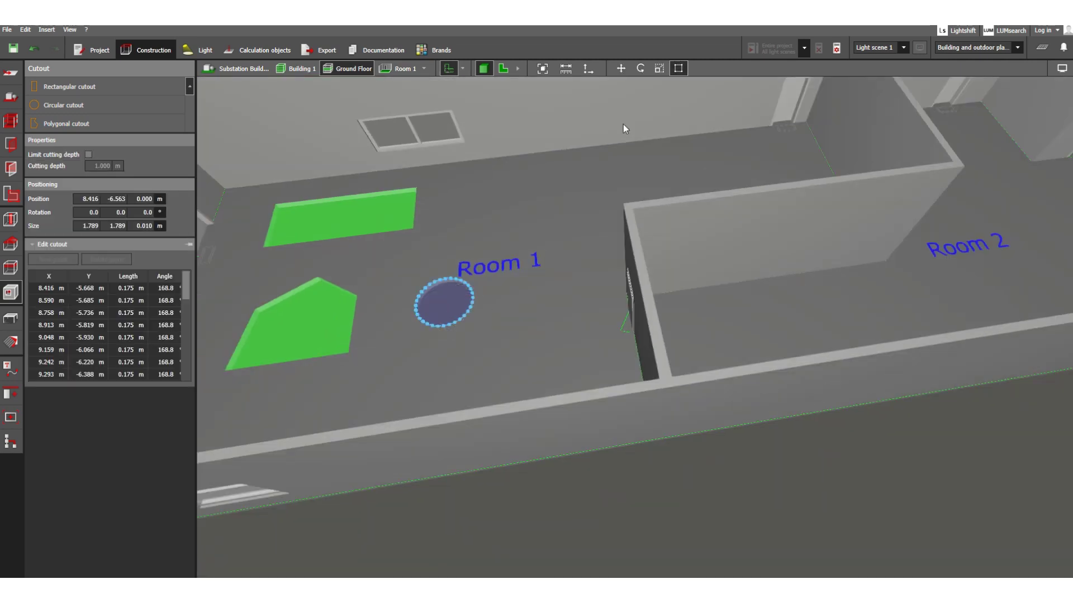
# Step: Move the circular cutout out of Room 1 toward Room 2 with the Move tool
pyautogui.click(620, 69)
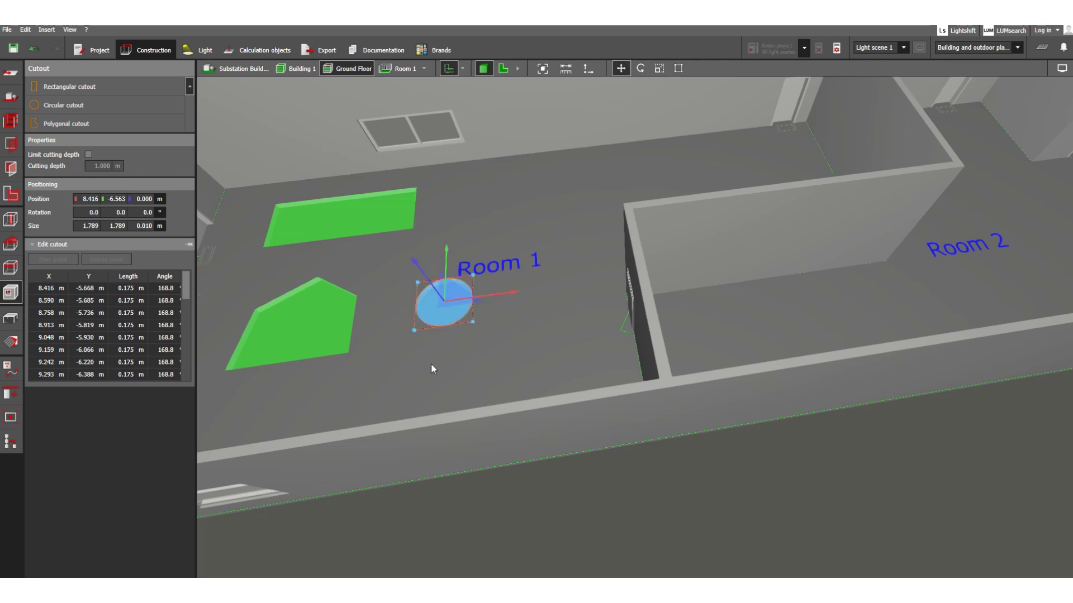
pyautogui.moveTo(444, 307); pyautogui.dragTo(556, 354)
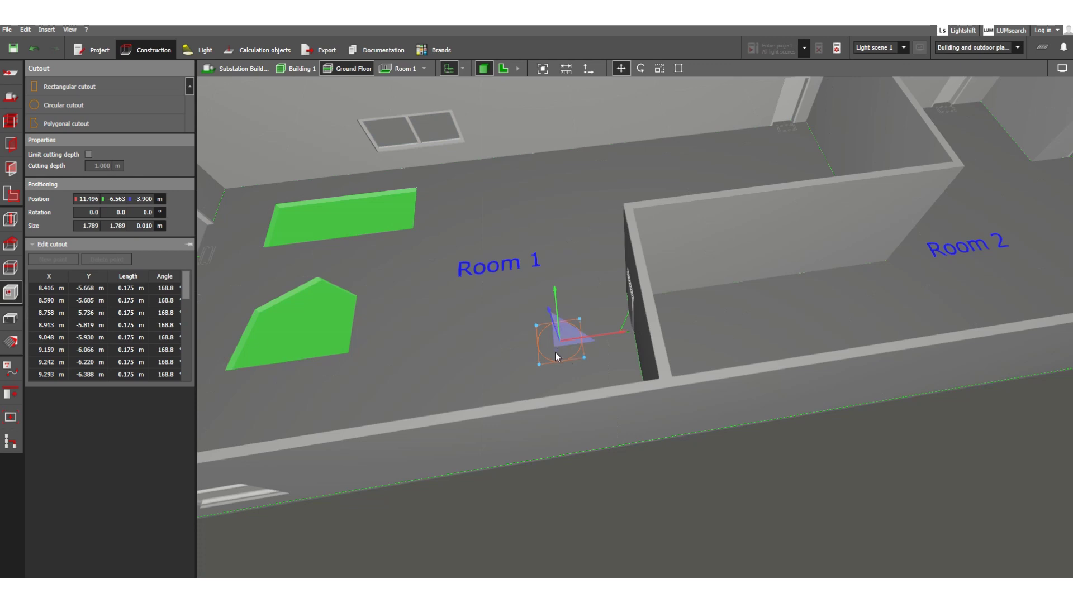
pyautogui.moveTo(555, 352)
pyautogui.mouseDown(button='right')
pyautogui.moveTo(626, 353)
pyautogui.moveTo(524, 340)
pyautogui.moveTo(556, 363)
pyautogui.mouseUp(button='right')
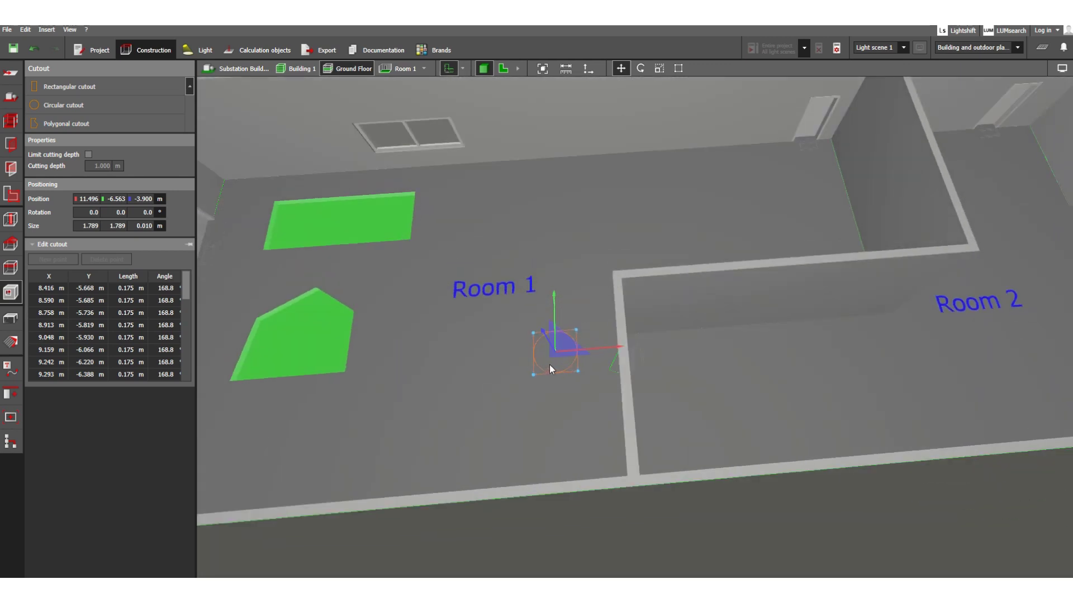
pyautogui.moveTo(561, 362)
pyautogui.mouseDown(button='right')
pyautogui.moveTo(599, 360)
pyautogui.moveTo(564, 354)
pyautogui.mouseUp(button='right')
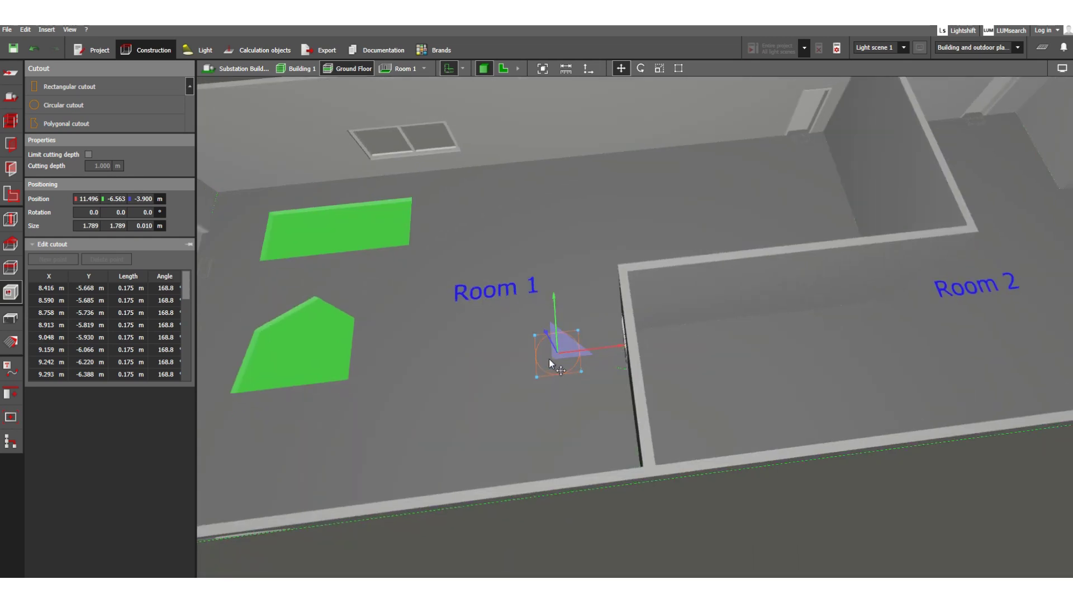
pyautogui.moveTo(581, 359); pyautogui.dragTo(729, 395)
pyautogui.press('Delete')
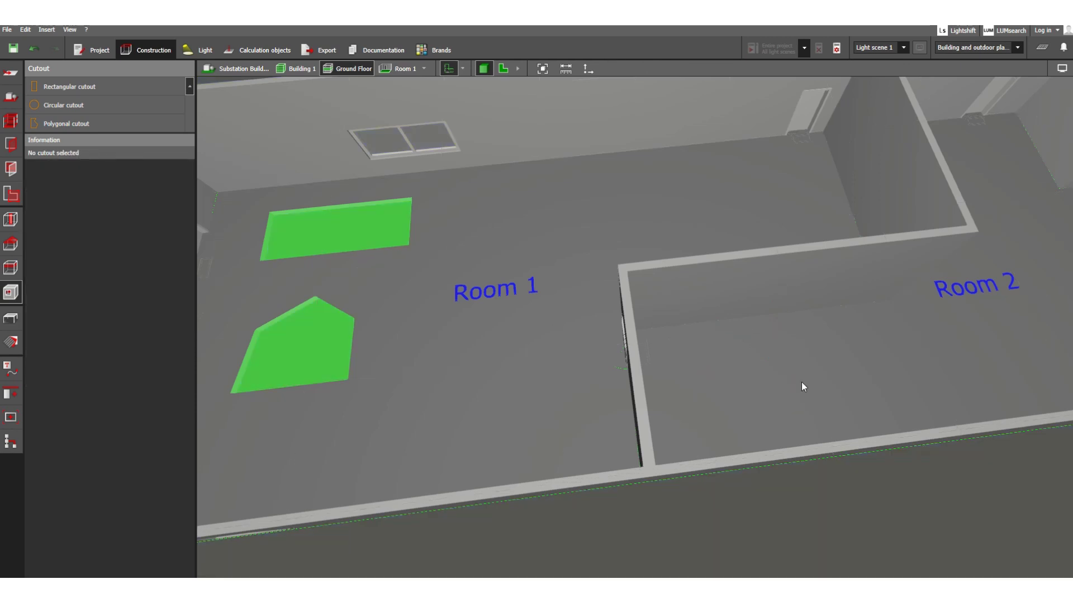
pyautogui.scroll(-3, 552, 360)
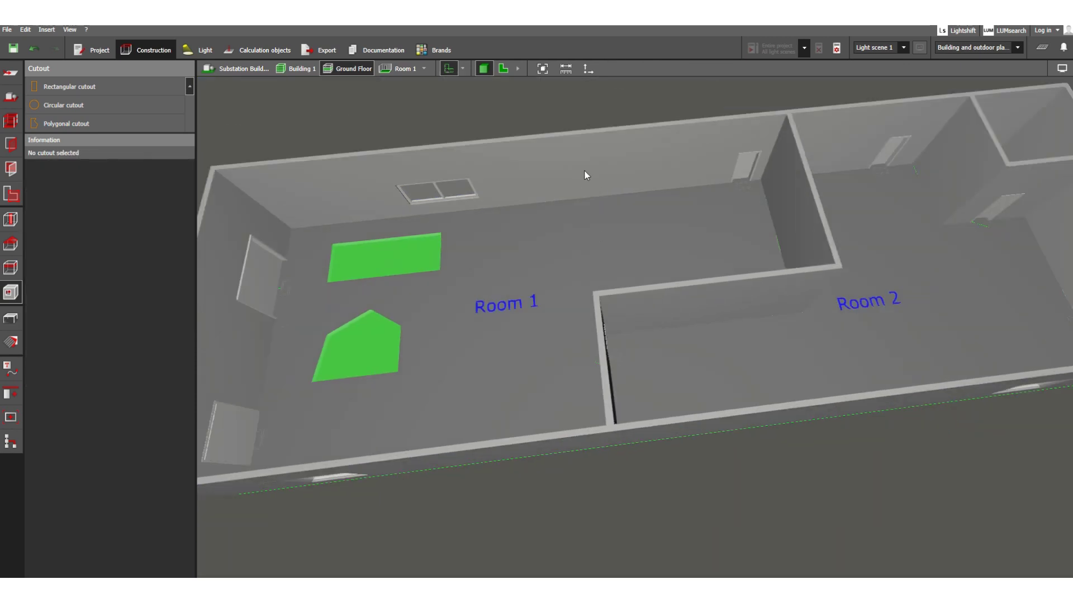
# Step: Find the circular cutout outside the building, delete it, and return to an overhead view
pyautogui.scroll(-2, 508, 263)
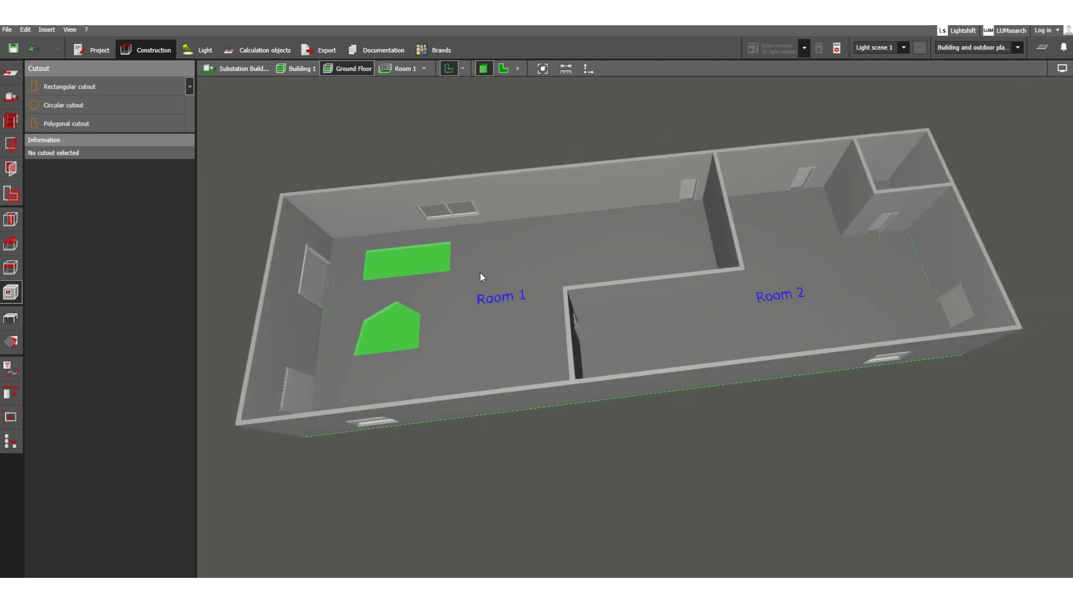
pyautogui.moveTo(488, 343); pyautogui.dragTo(637, 307)
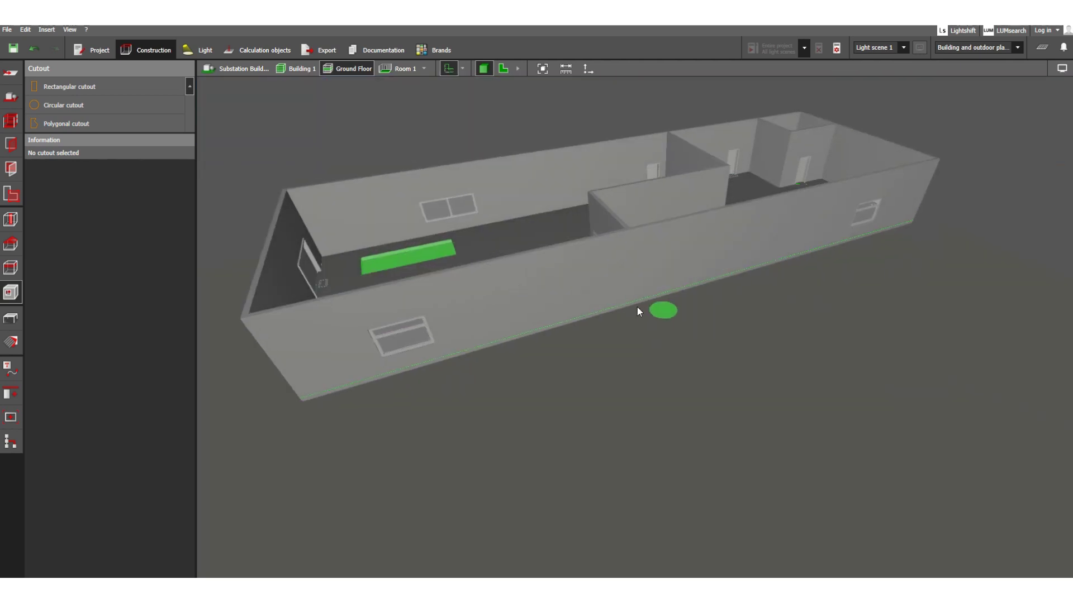
pyautogui.click(668, 314)
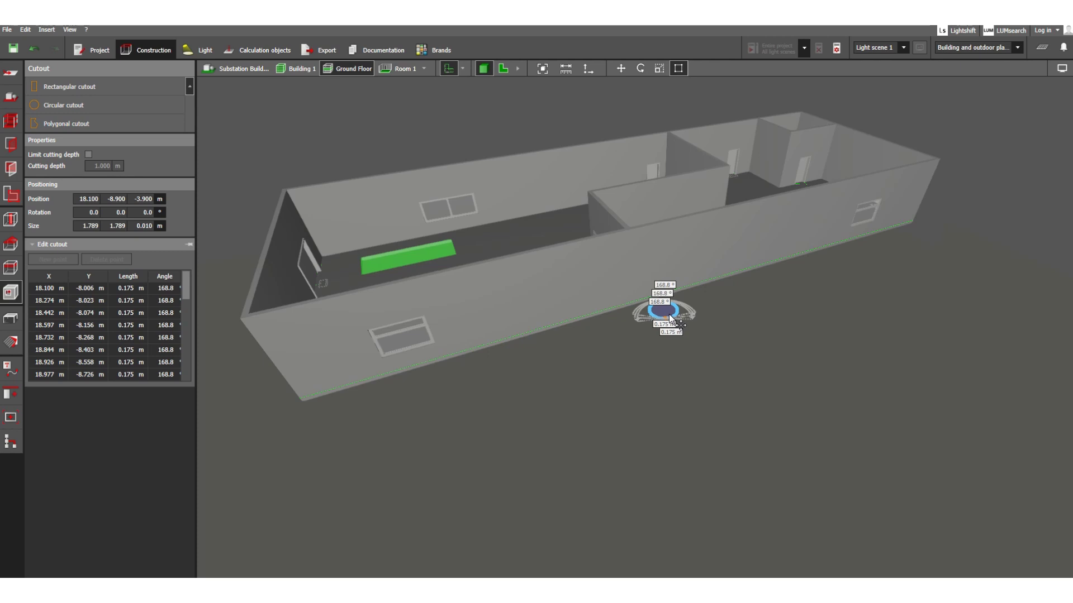
pyautogui.press('Delete')
pyautogui.moveTo(540, 364); pyautogui.dragTo(514, 407)
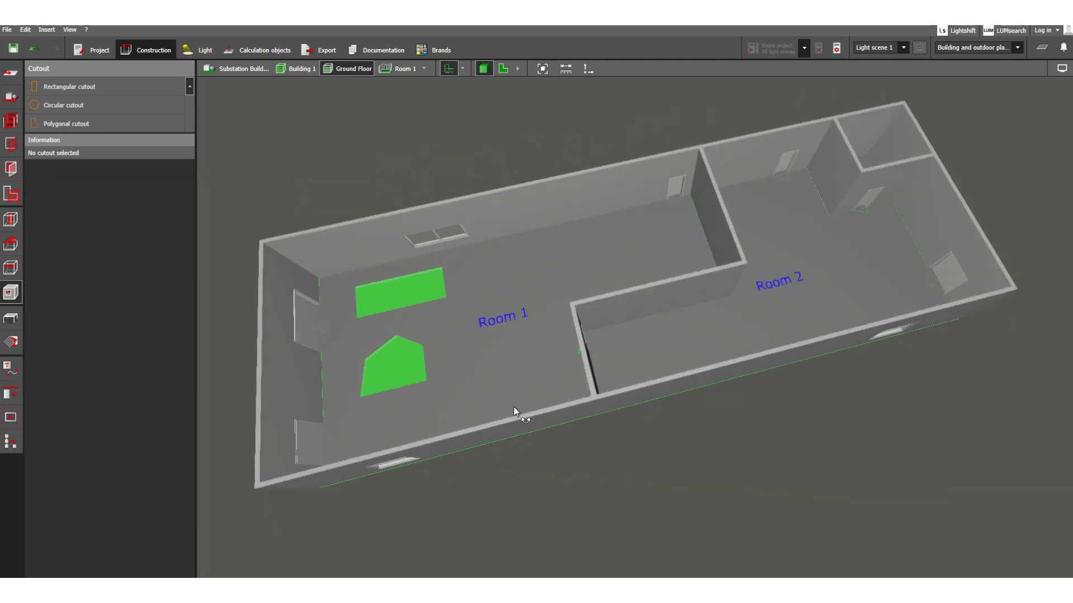